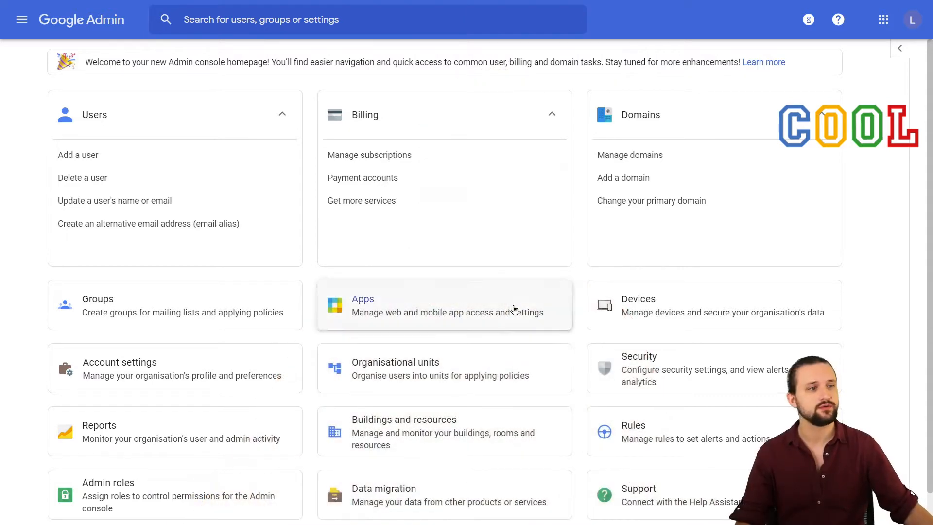
- Open the Chrome settings for users and browsers from the device management area
left_click(648, 313)
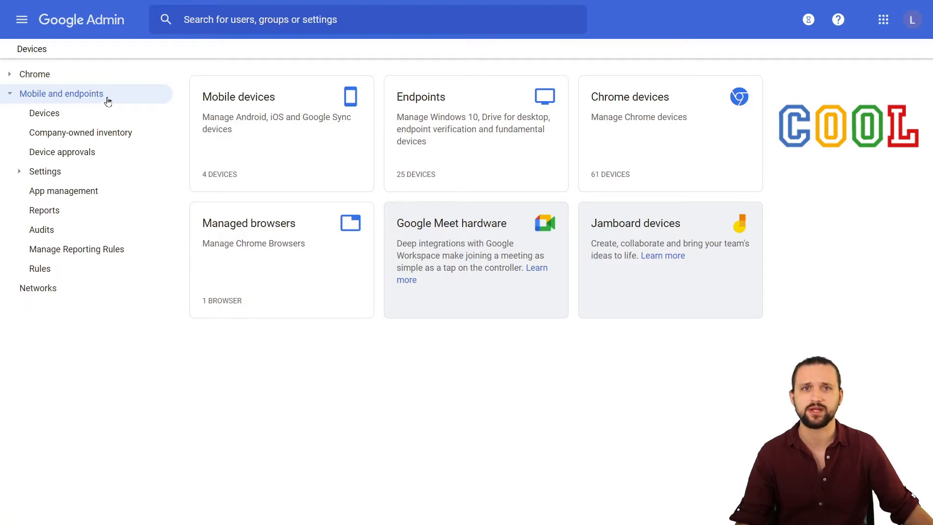
left_click(27, 75)
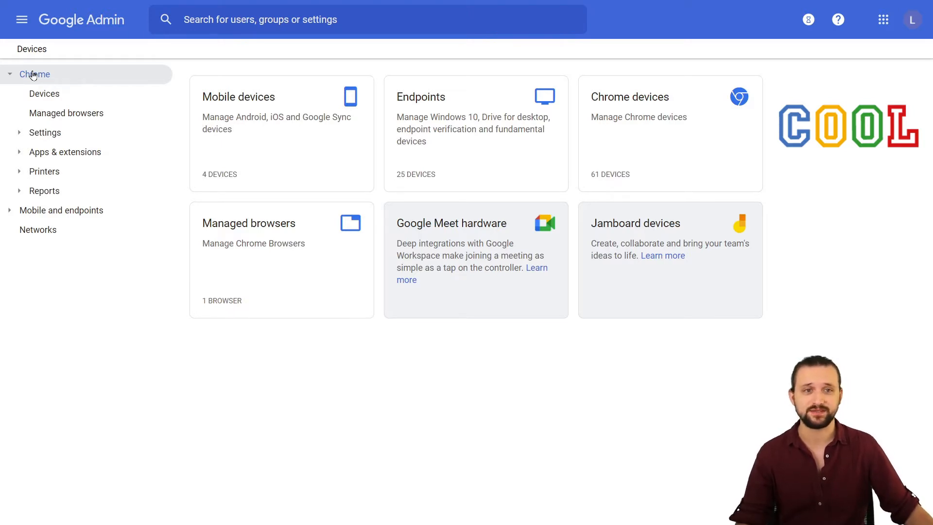
left_click(21, 135)
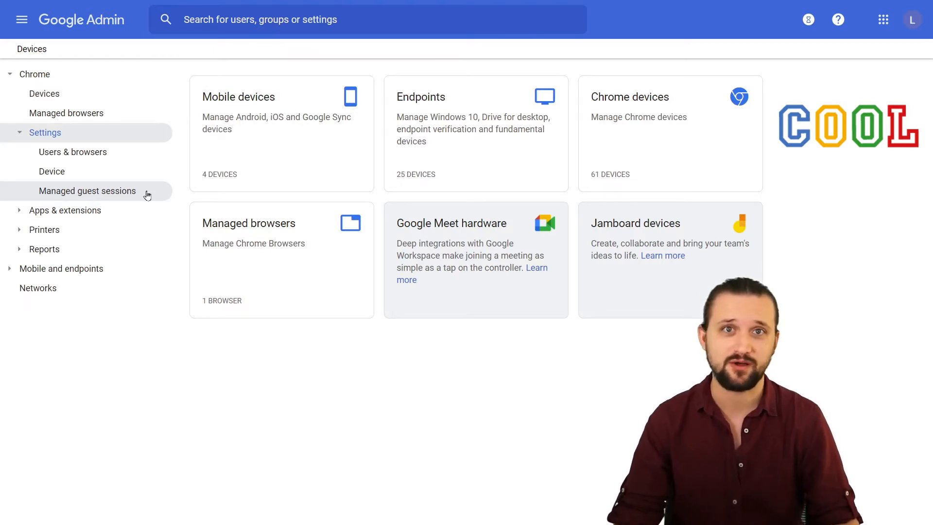
left_click(117, 157)
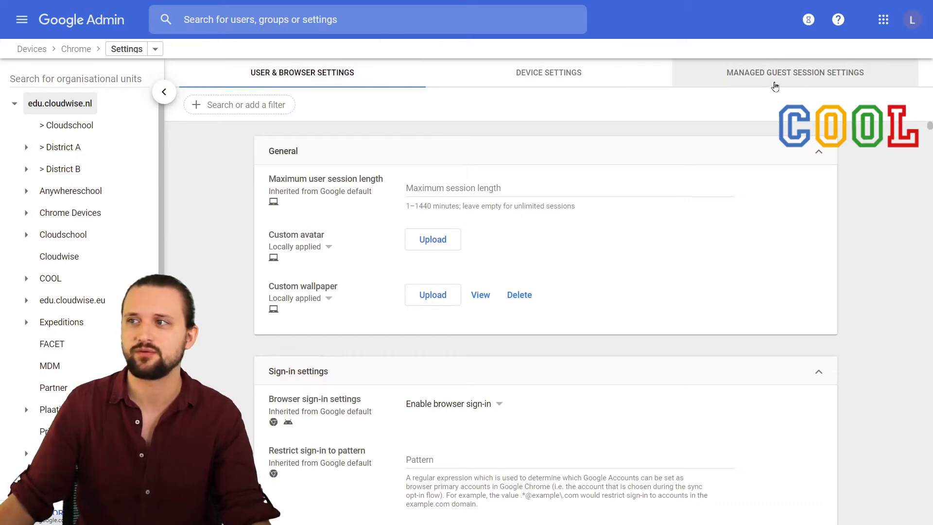
- Look at the Chrome device settings, and examine the available browser sign-in options in the user and browser settings
left_click(579, 82)
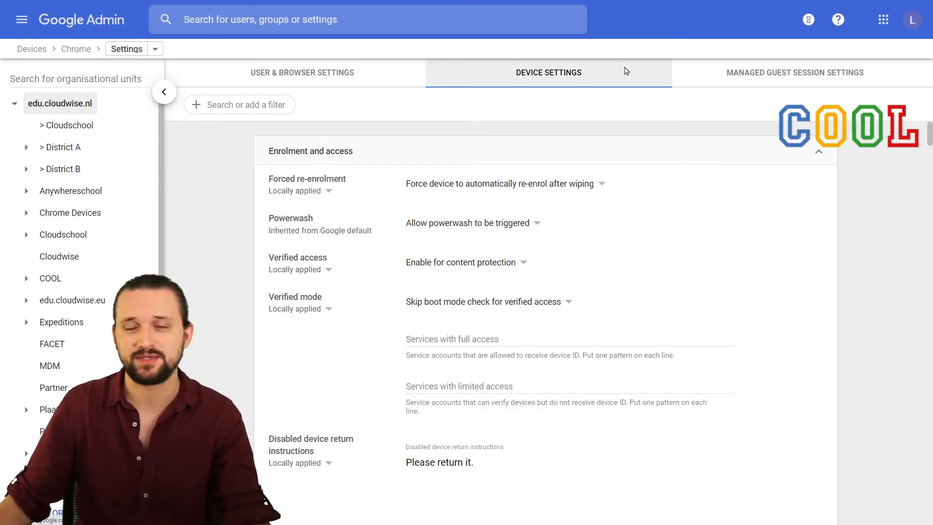
left_click(360, 74)
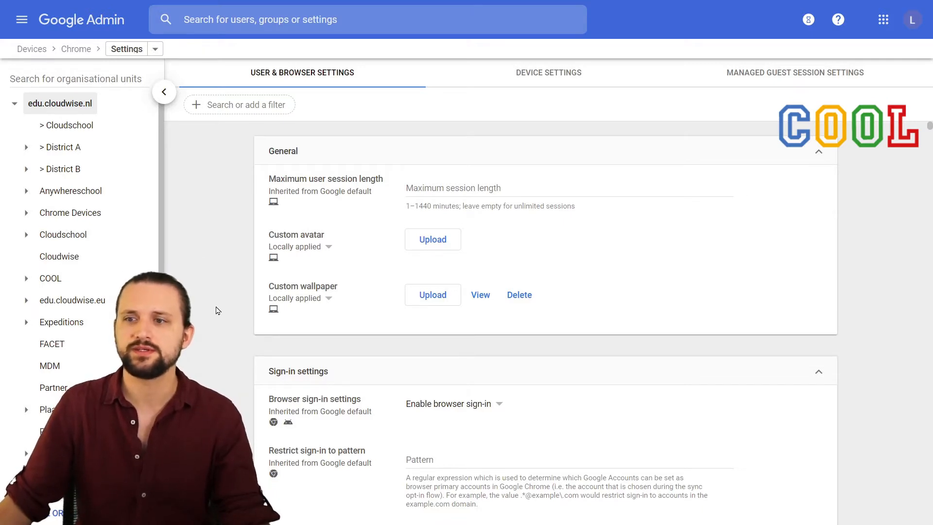
scroll(214, 287, "down", 2)
scroll(209, 262, "up", 1)
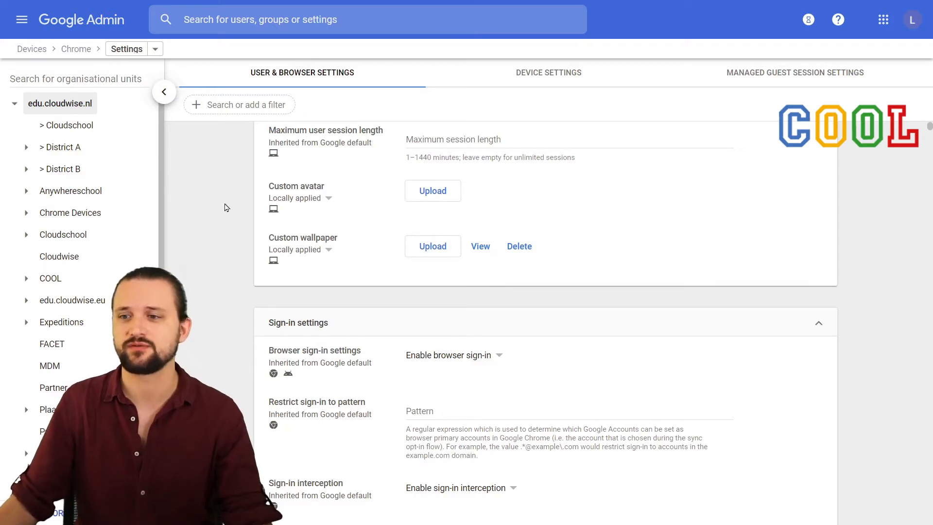
scroll(225, 207, "down", 1)
scroll(225, 207, "down", 2)
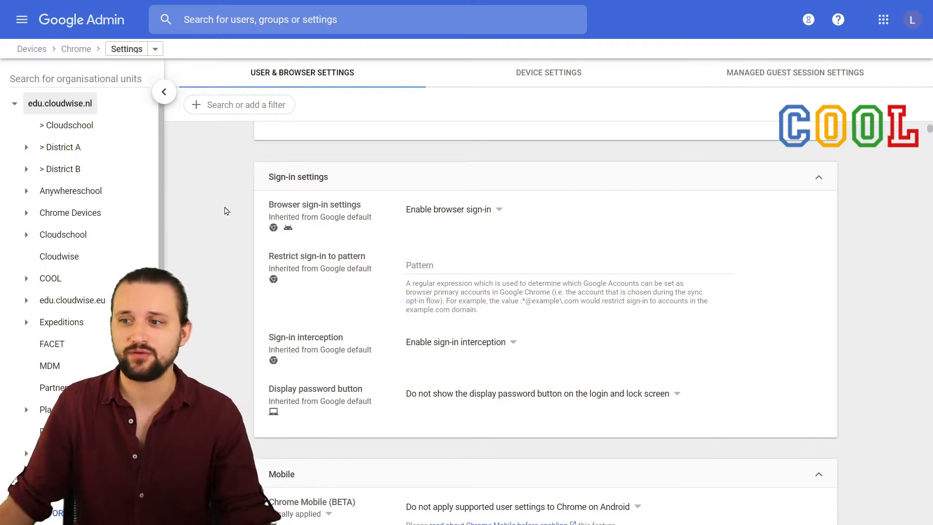
left_click(464, 209)
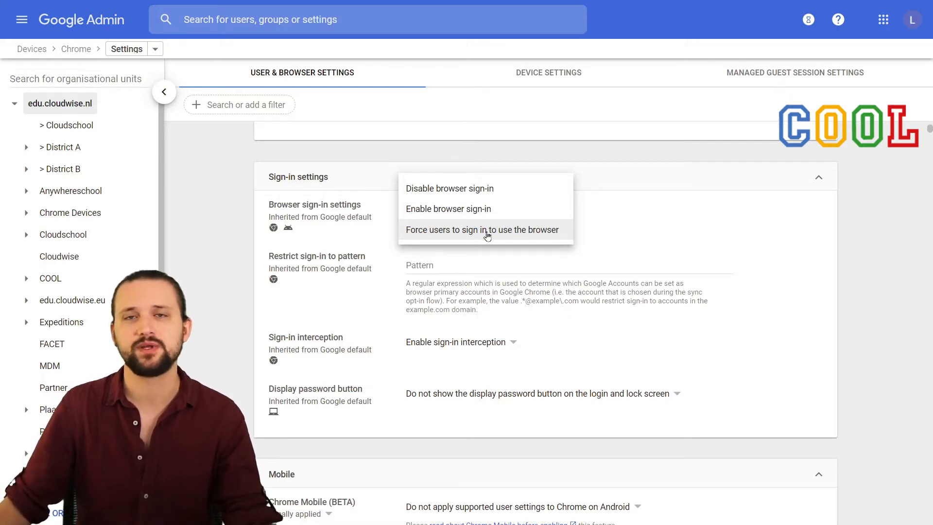
left_click(229, 226)
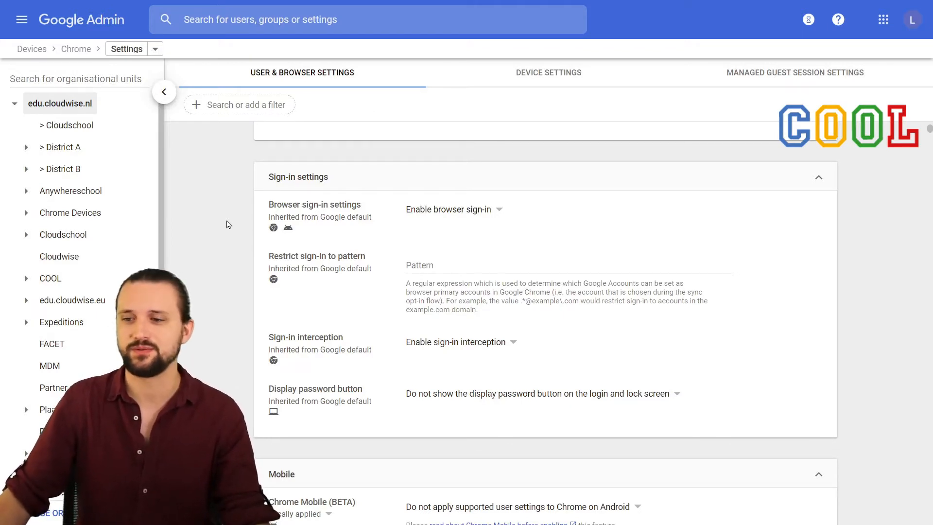
- Examine the device enrolment options in the enrolment controls for users and browsers
scroll(228, 224, "down", 5)
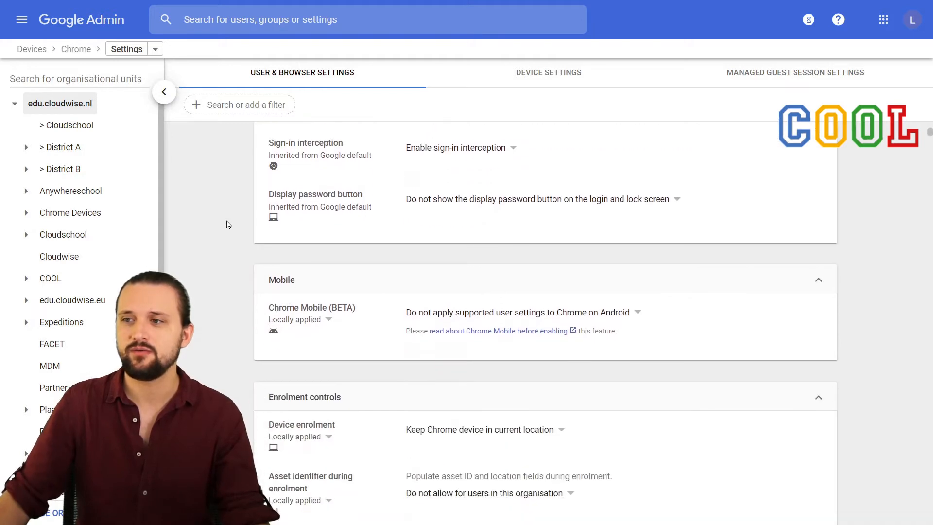
scroll(228, 225, "down", 5)
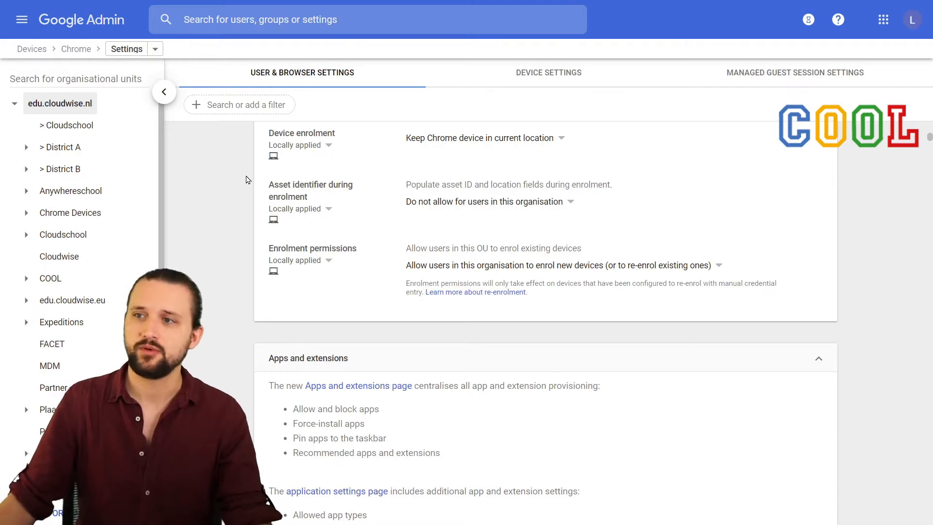
left_click(474, 141)
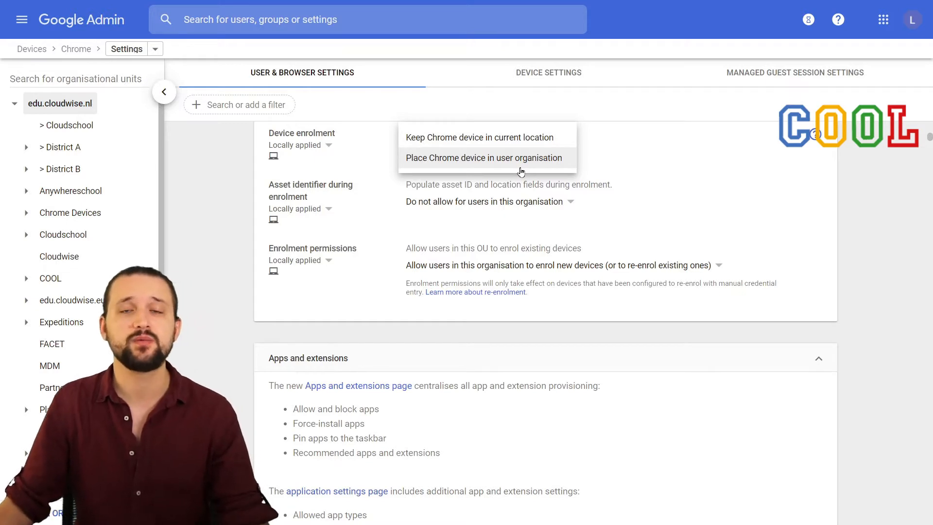
left_click(244, 150)
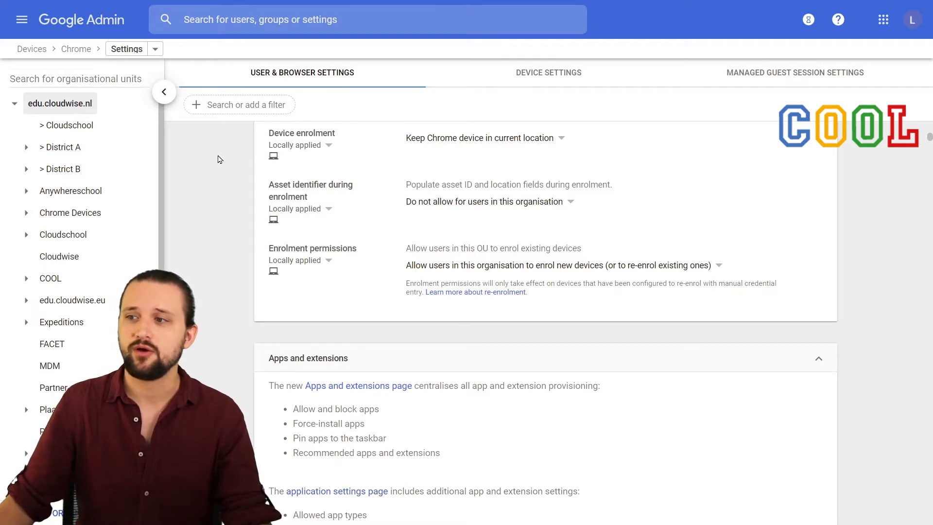
- Set the idle time to 45 minutes in the security section's idle settings for edu.cloudwise.nl
scroll(217, 159, "down", 6)
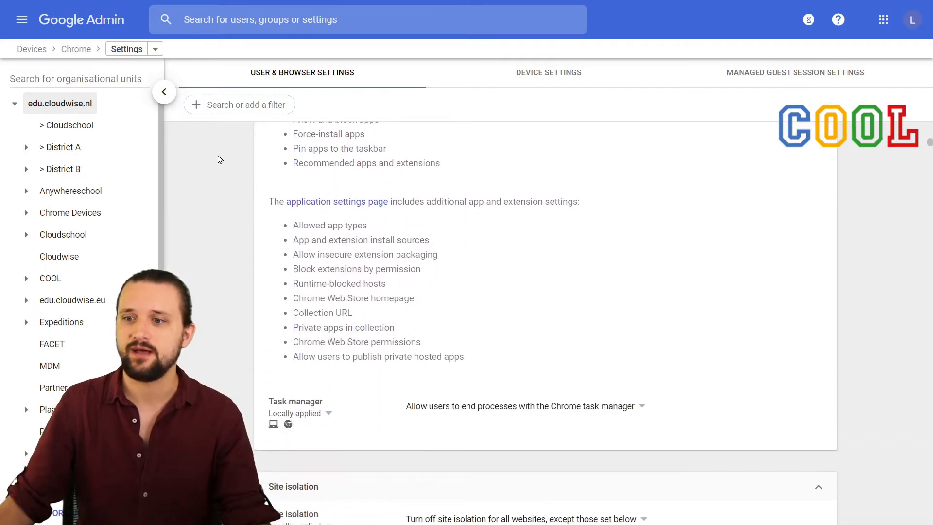
scroll(220, 157, "up", 1)
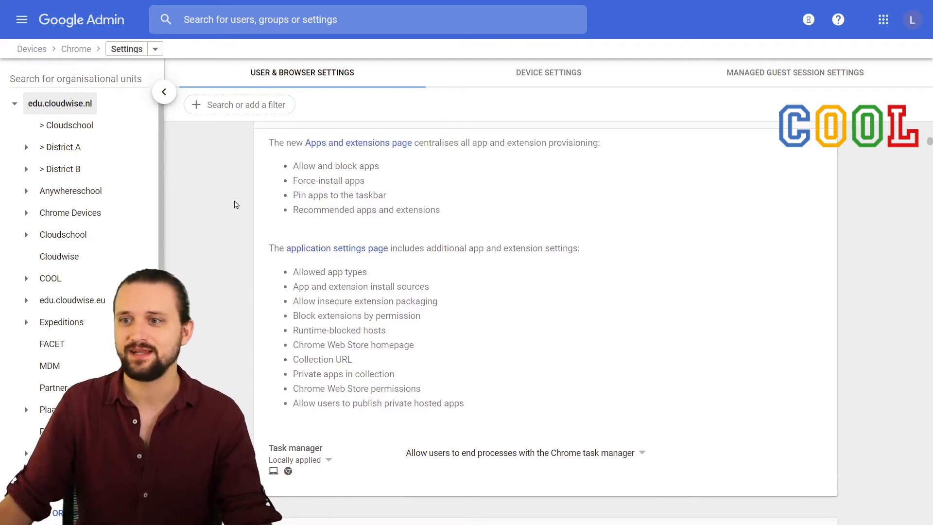
scroll(234, 204, "down", 8)
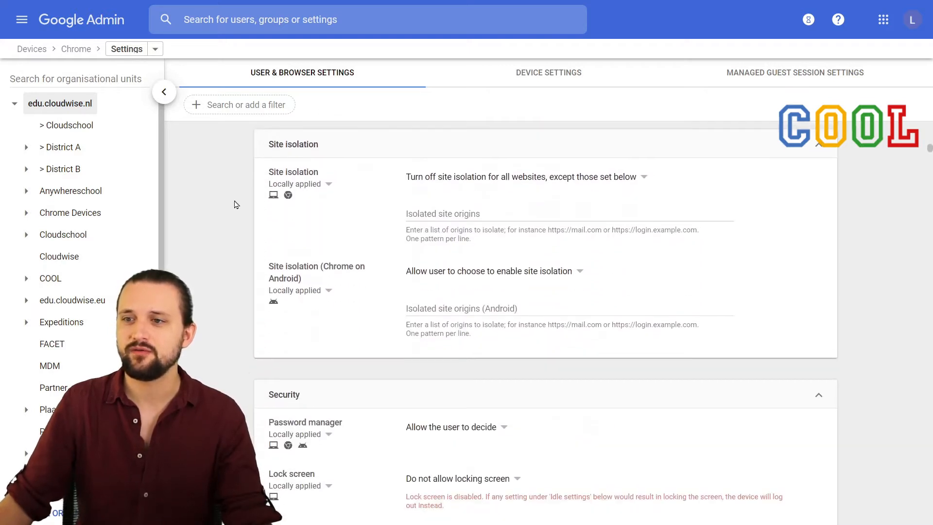
scroll(235, 204, "down", 6)
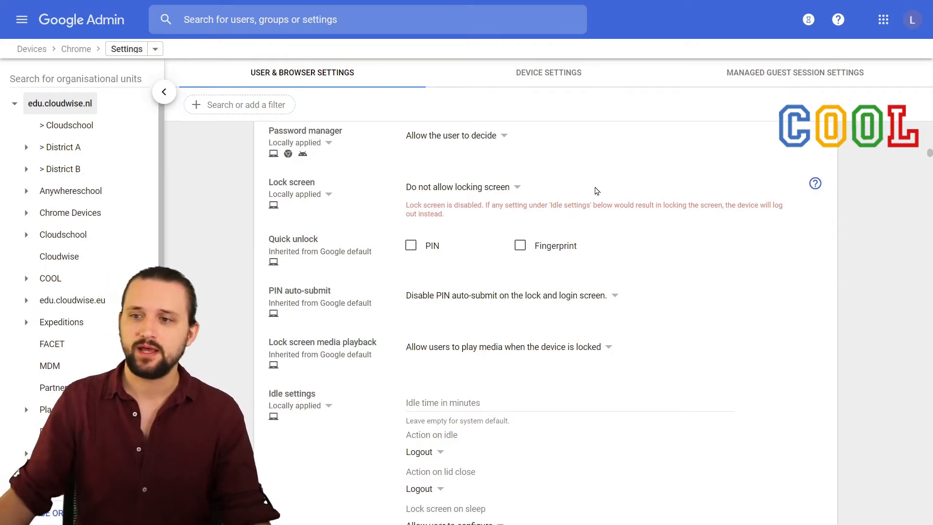
scroll(597, 190, "down", 1)
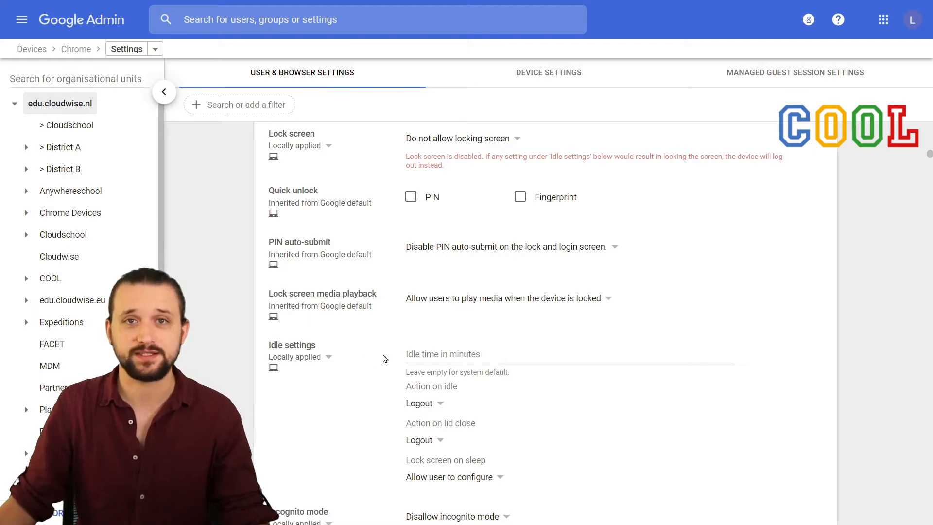
left_click(436, 352)
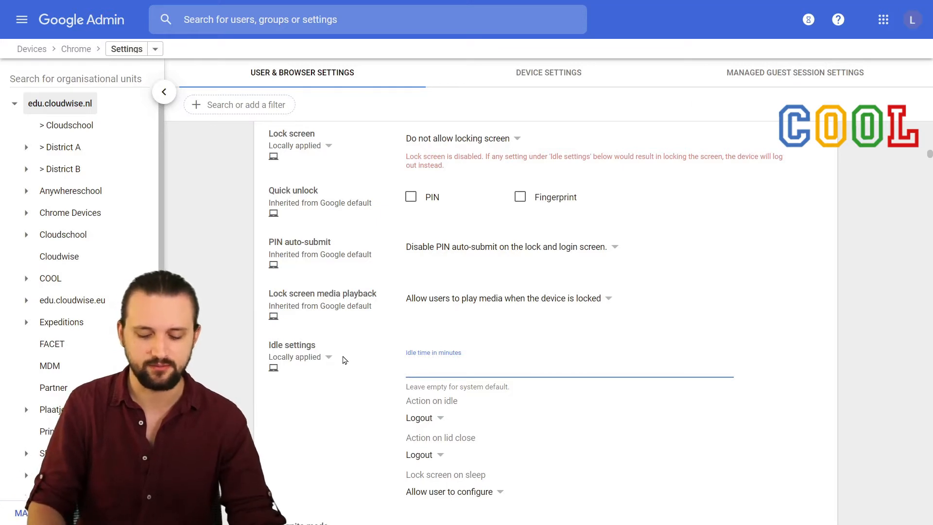
type("45")
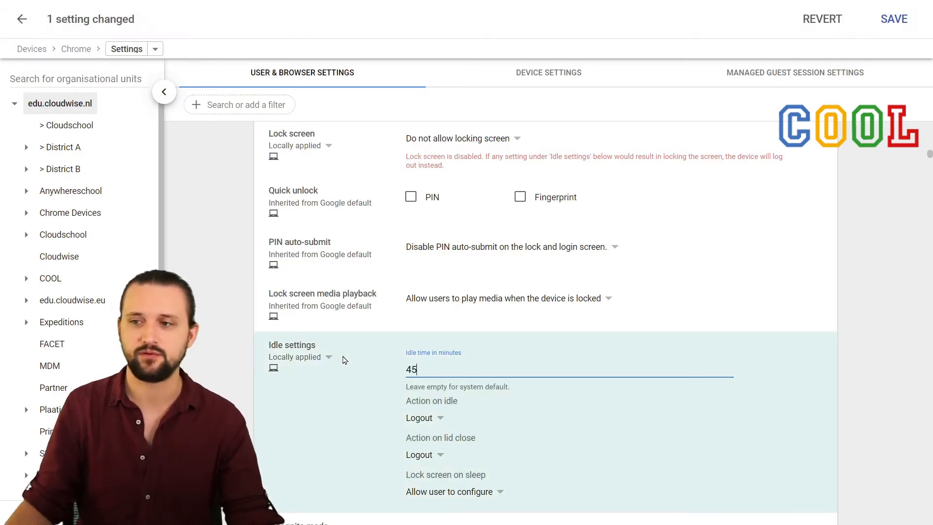
left_click(340, 379)
scroll(340, 379, "down", 1)
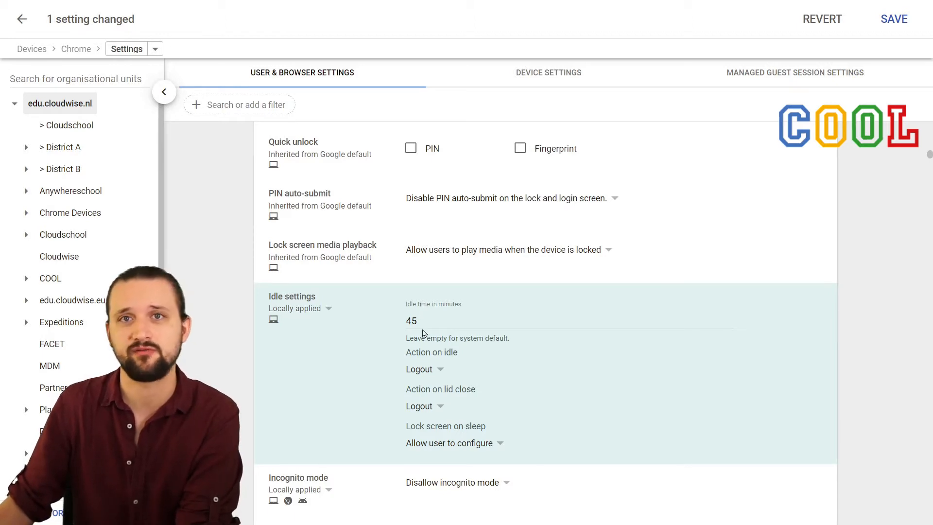
- Examine the action options for idle and lid close, and set lock screen on sleep to Don't lock screen
left_click(443, 371)
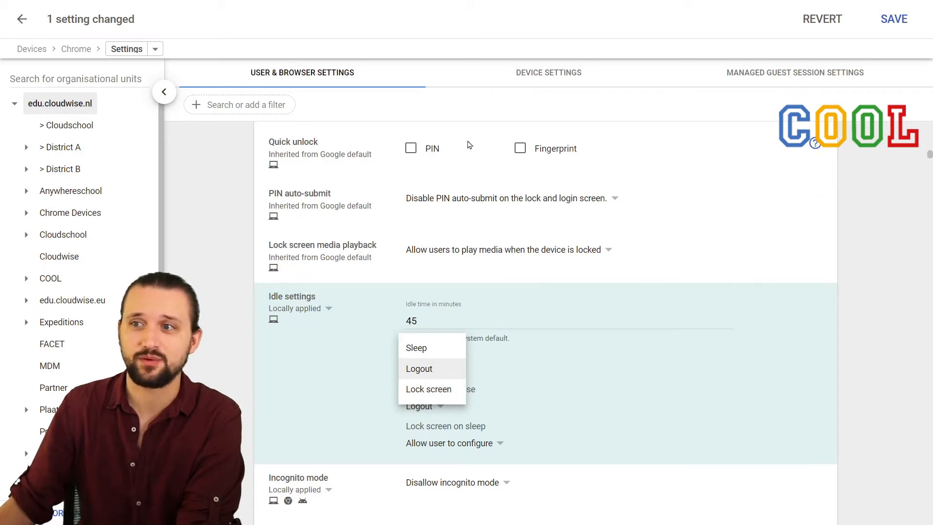
left_click(343, 334)
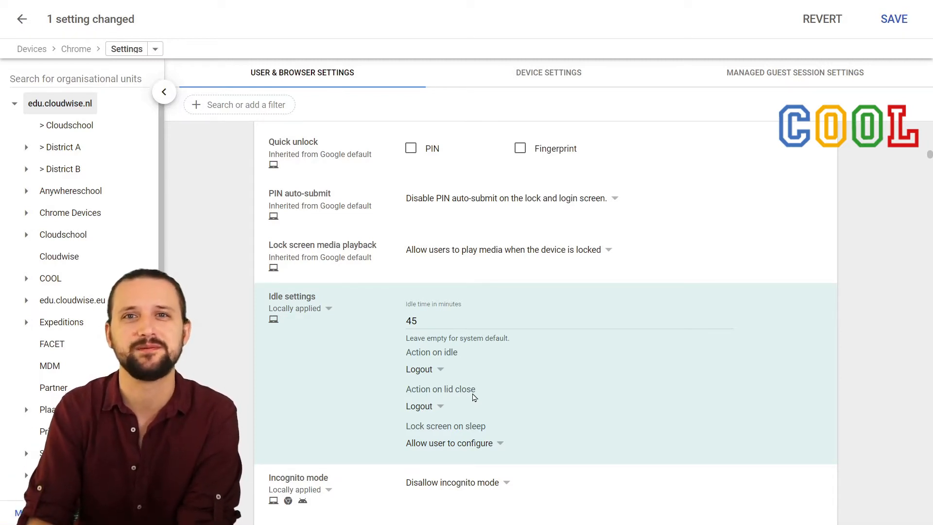
left_click(436, 407)
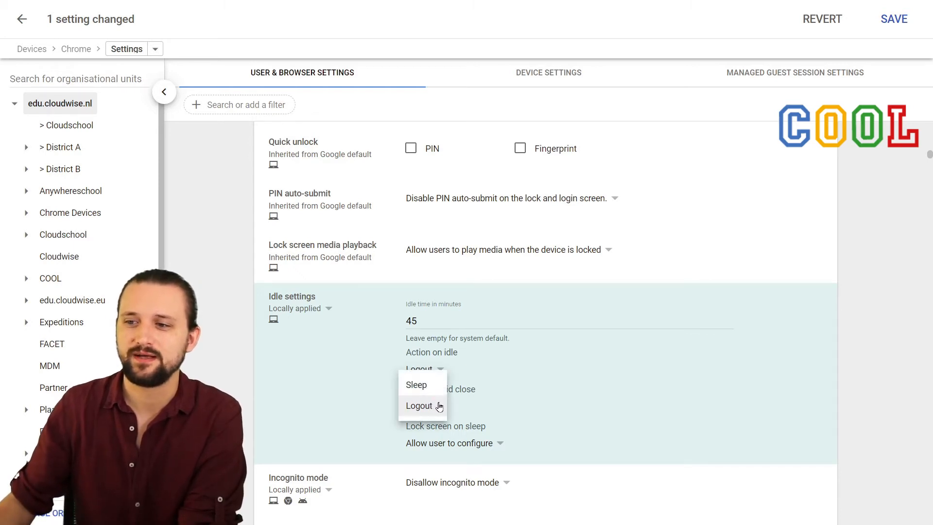
left_click(490, 391)
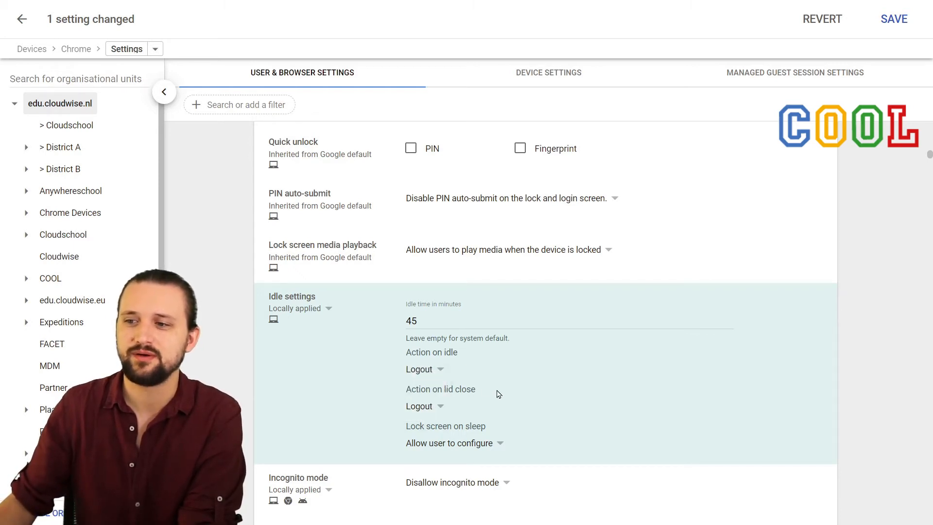
left_click(414, 371)
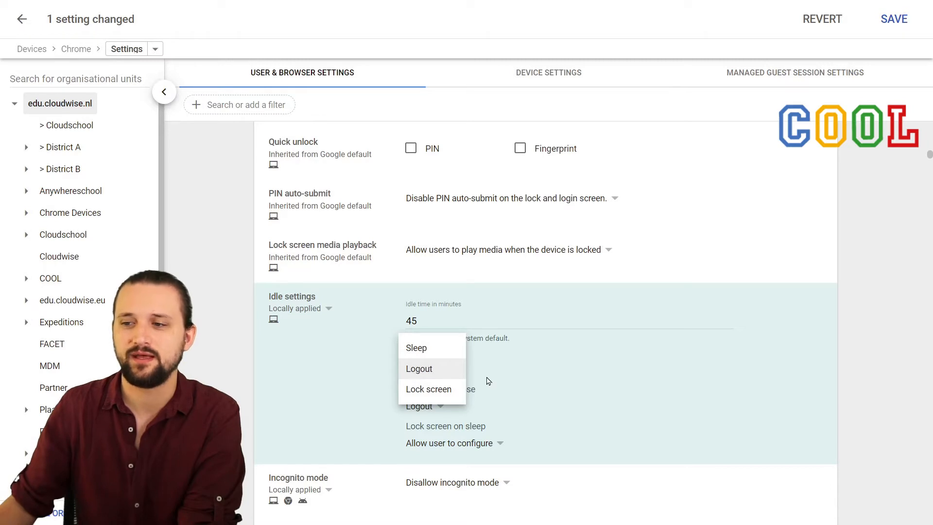
left_click(516, 376)
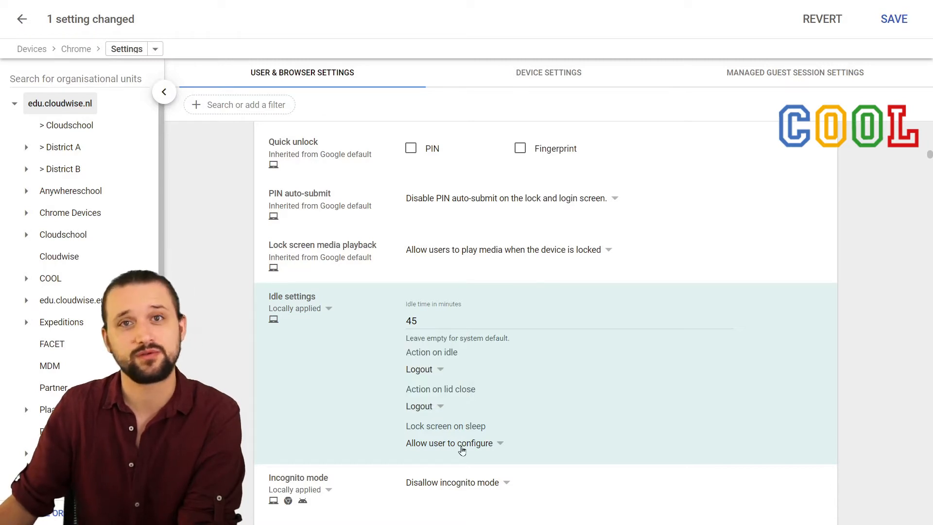
left_click(479, 443)
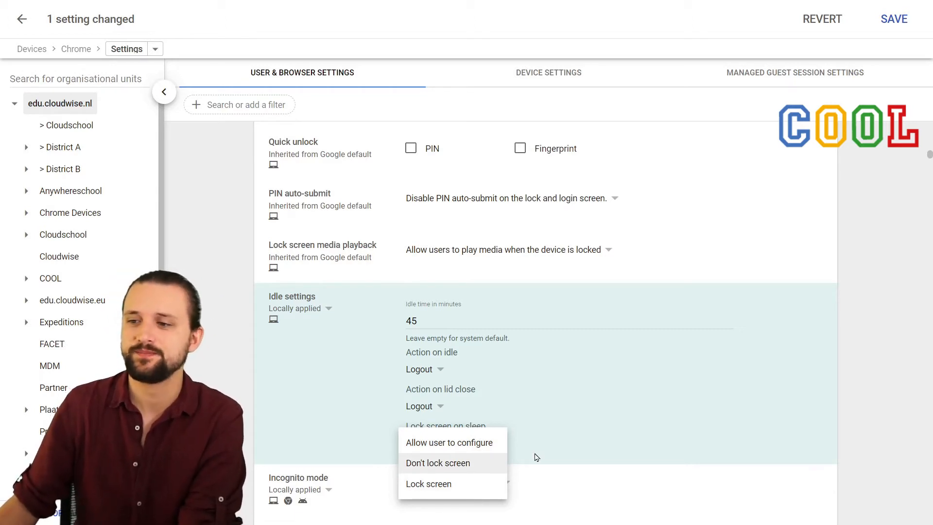
left_click(451, 467)
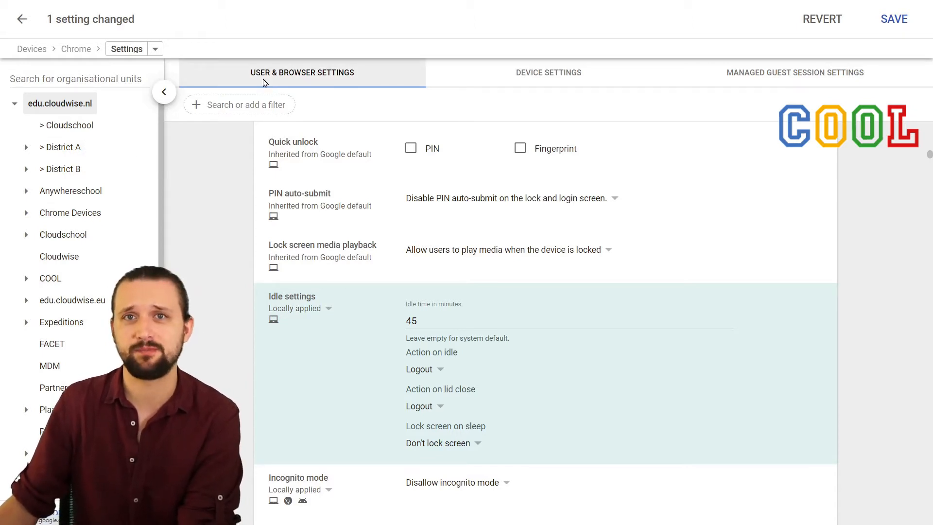
- Expand District A, School 1 and District B, and switch to District B's Students unit, discarding the unsaved changes
left_click(26, 149)
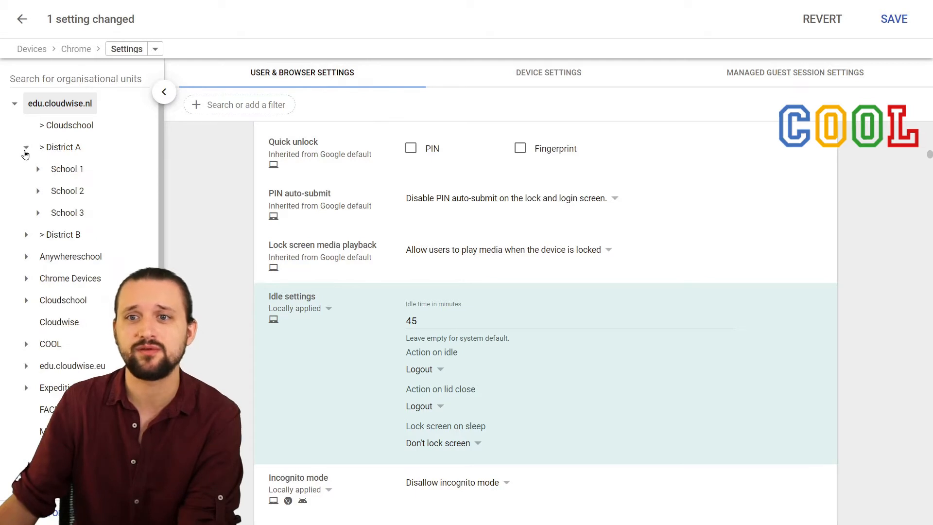
left_click(39, 176)
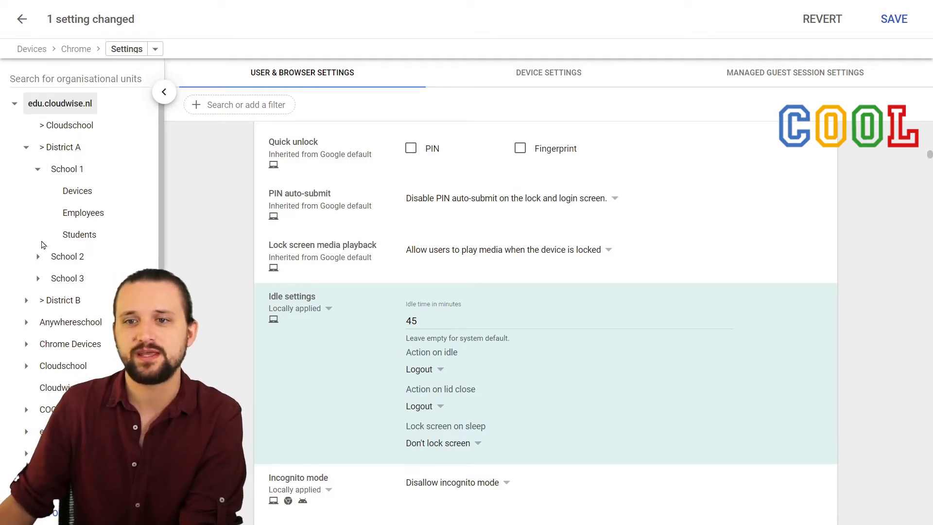
left_click(26, 302)
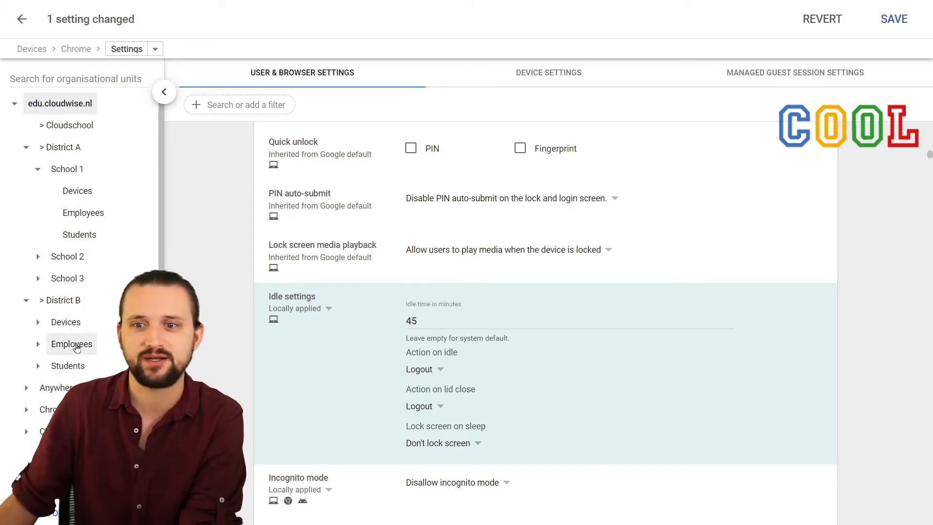
left_click(72, 370)
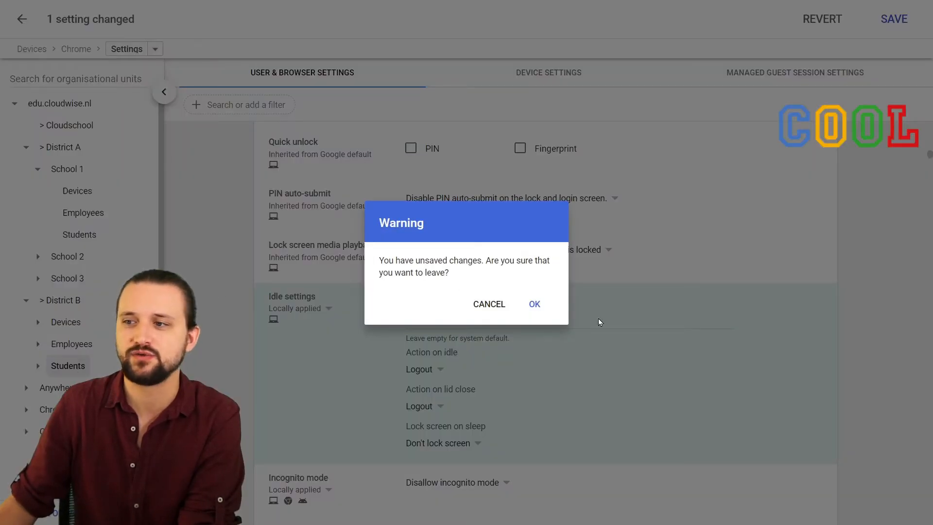
left_click(536, 308)
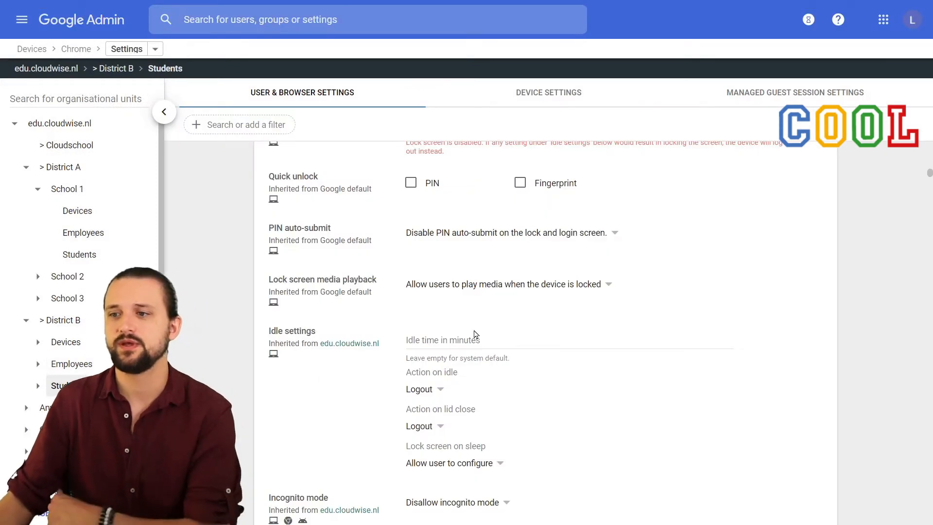
- For District B's Students unit, set the idle time to 45 minutes and lock screen on sleep to Don't lock screen
left_click(477, 346)
type("45")
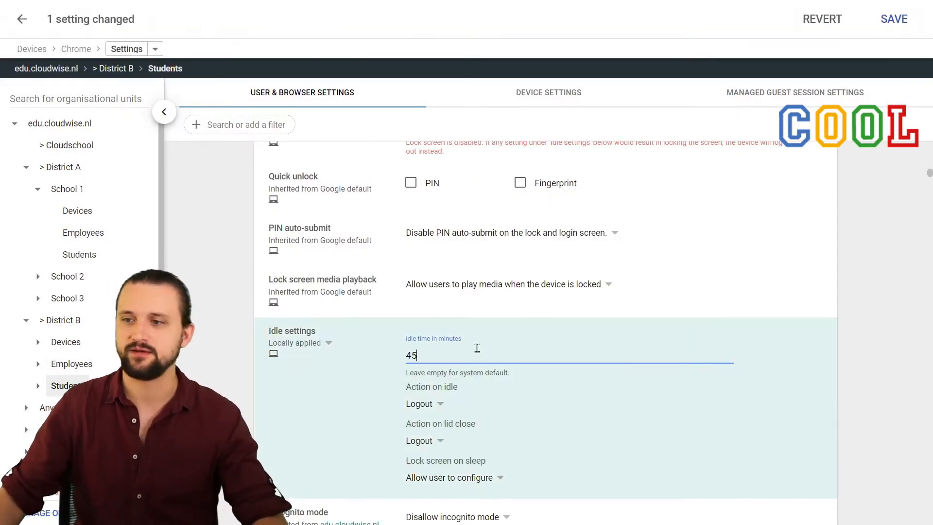
left_click(480, 477)
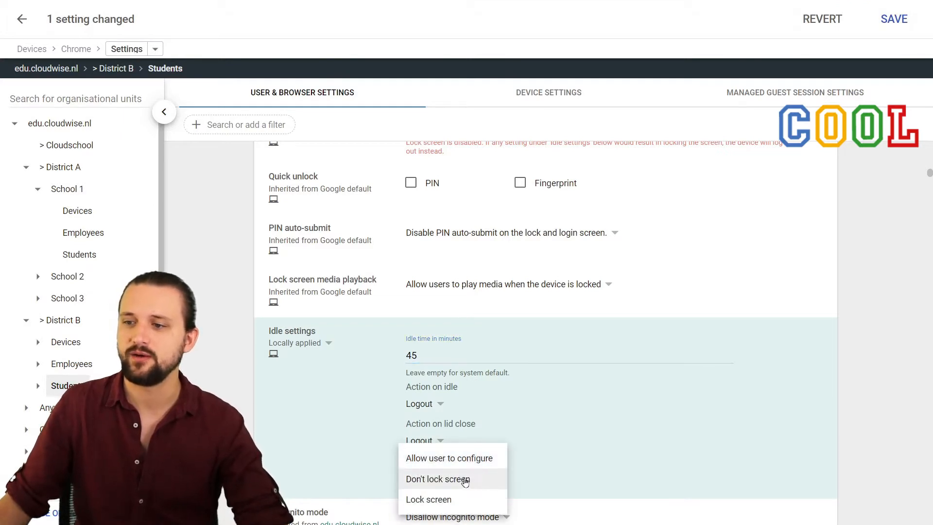
left_click(476, 479)
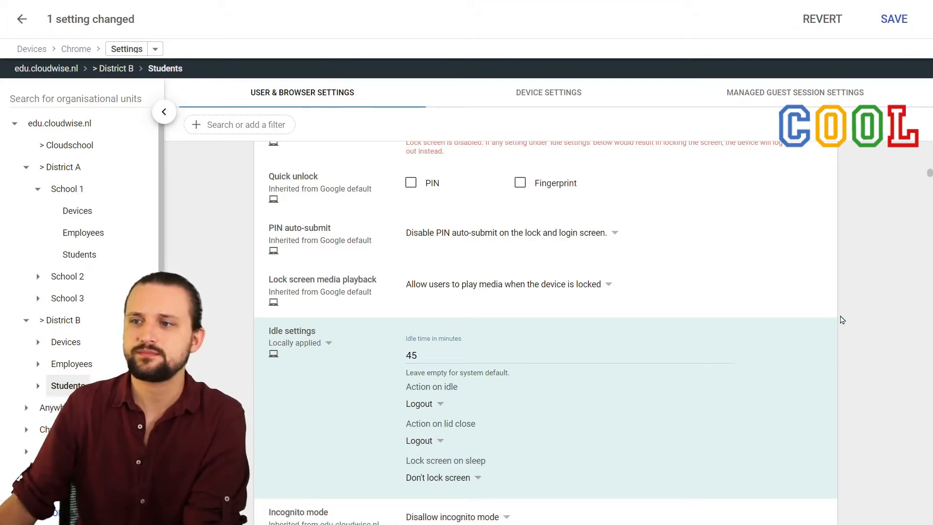
- Review the browser history options and set Clear browser history to Do not allow clearing history in settings menu
scroll(842, 320, "down", 4)
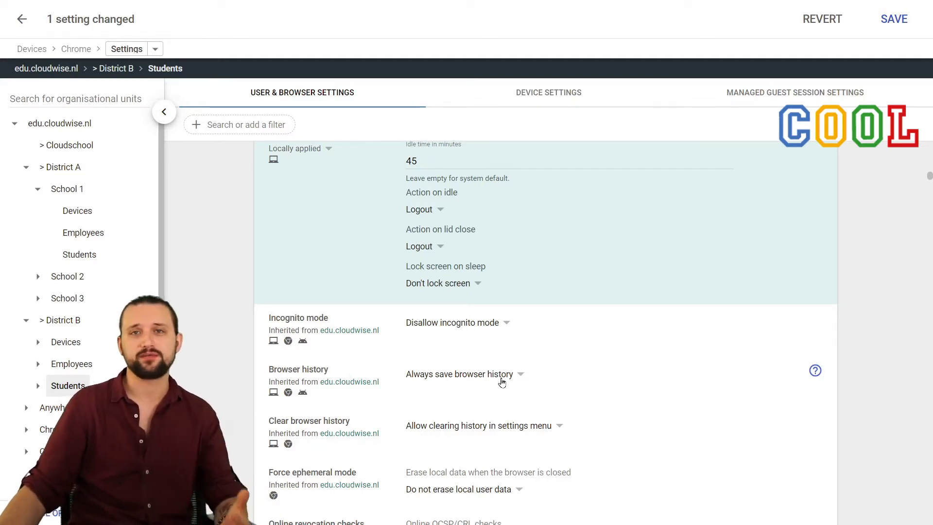
left_click(502, 382)
left_click(608, 372)
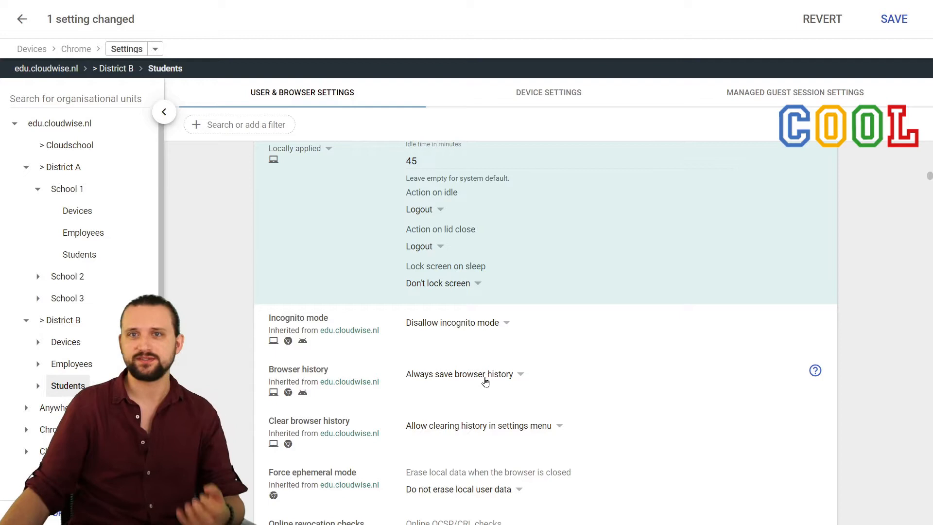
left_click(505, 438)
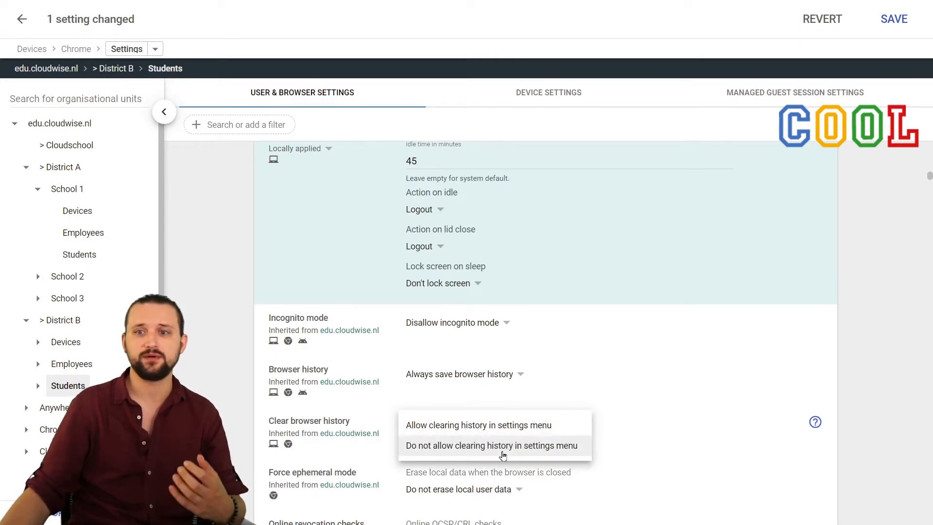
left_click(561, 447)
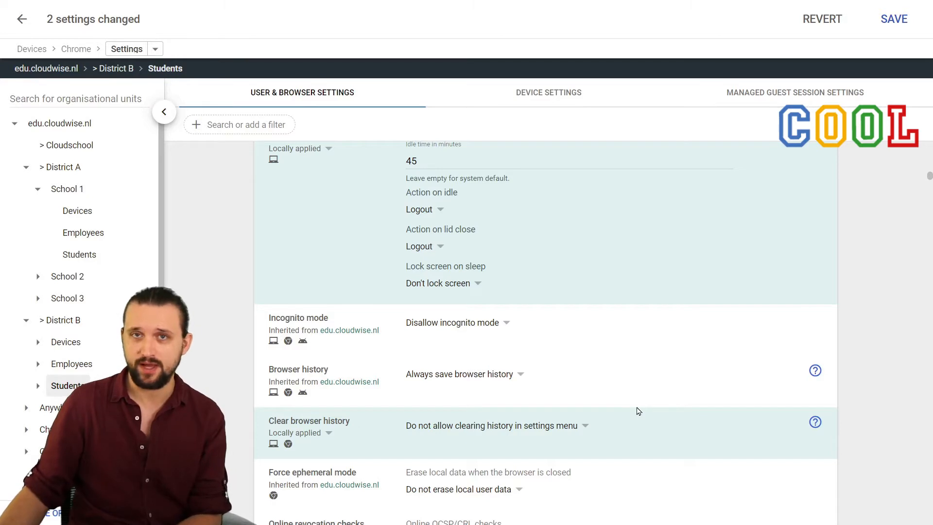
- Examine the home button, homepage, new tab page and start-up page options in the Start-Up section
scroll(638, 411, "down", 3)
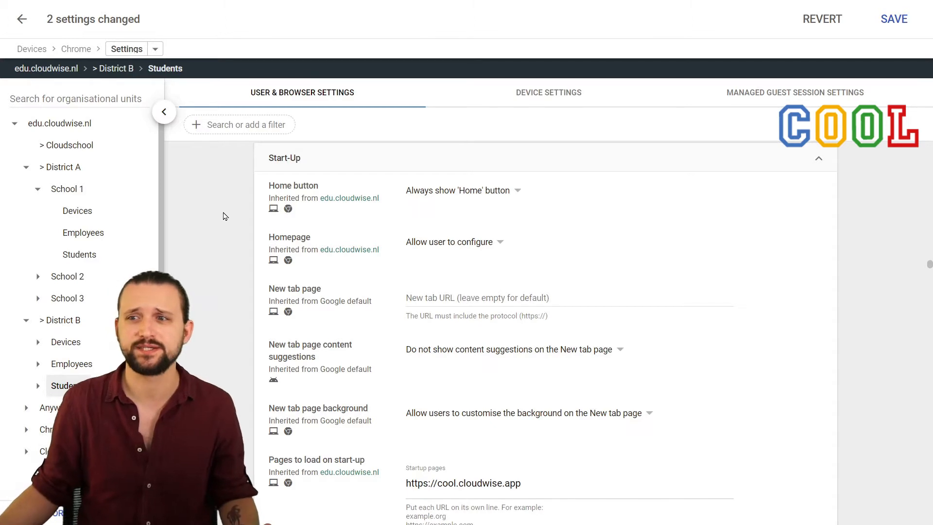
left_click(486, 242)
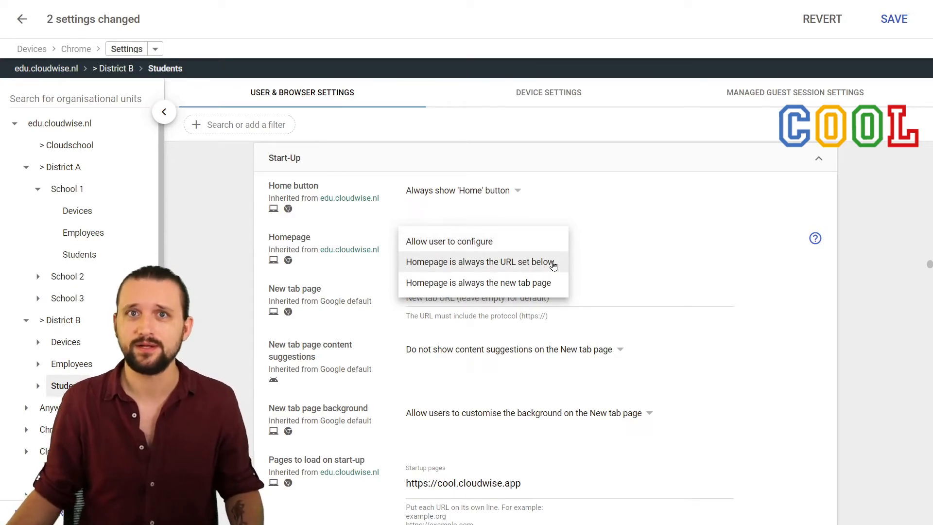
left_click(639, 239)
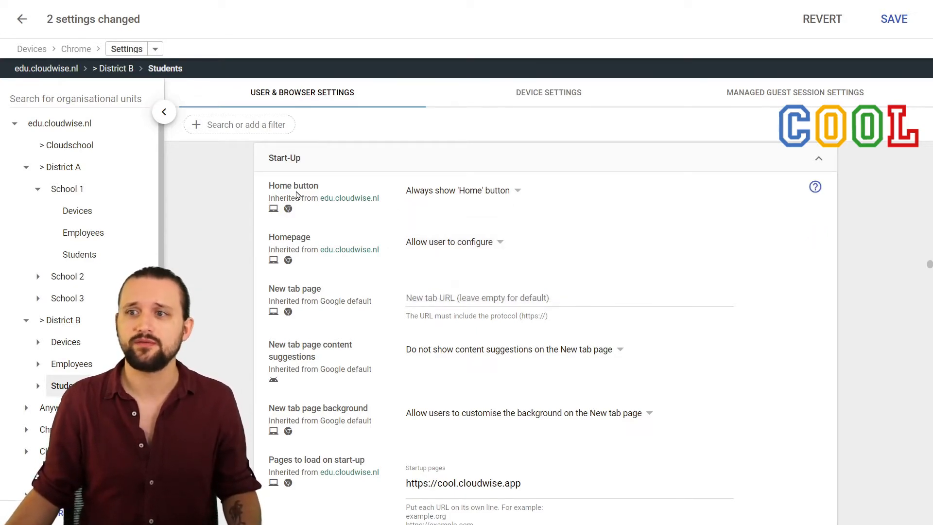
left_click(469, 191)
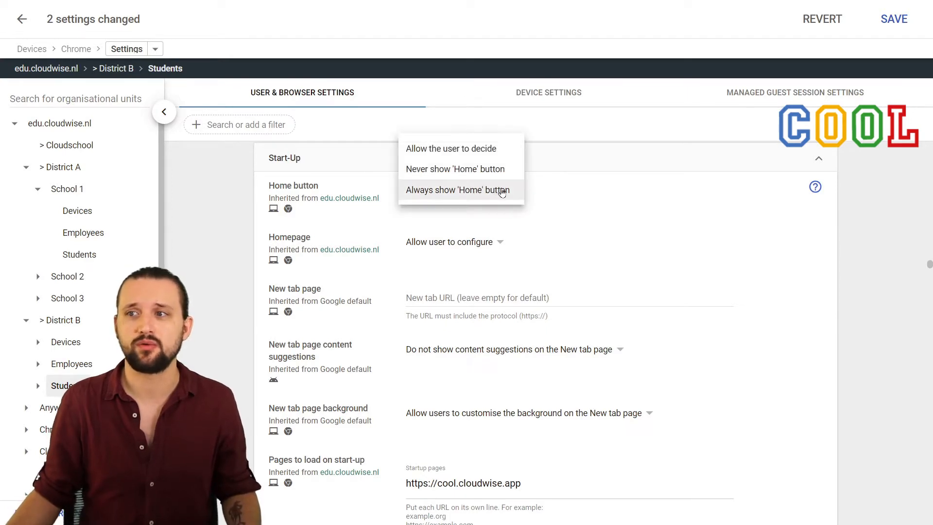
left_click(506, 189)
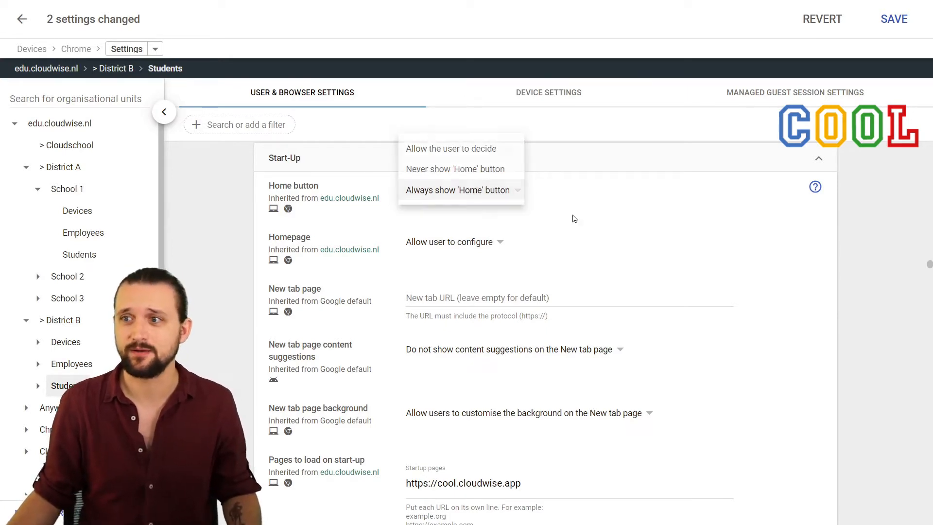
left_click(488, 244)
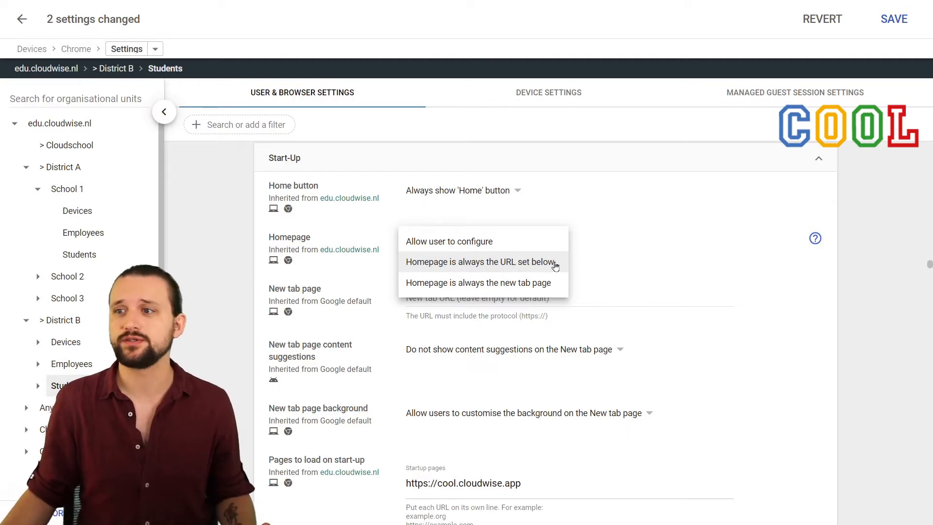
left_click(584, 193)
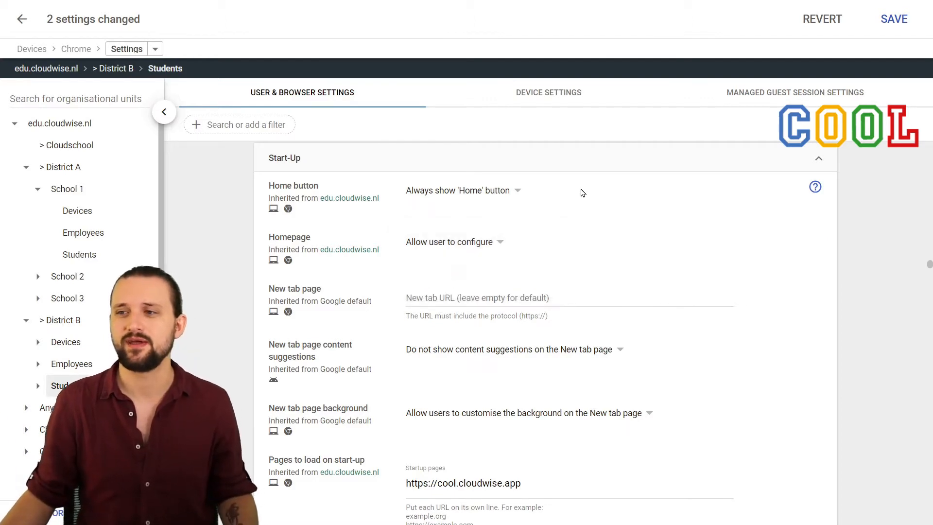
scroll(583, 193, "down", 1)
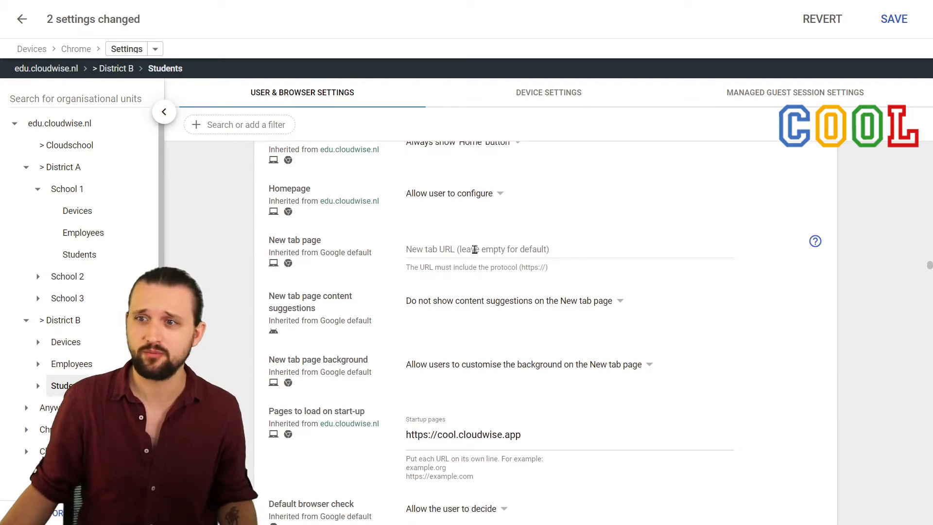
scroll(475, 249, "down", 1)
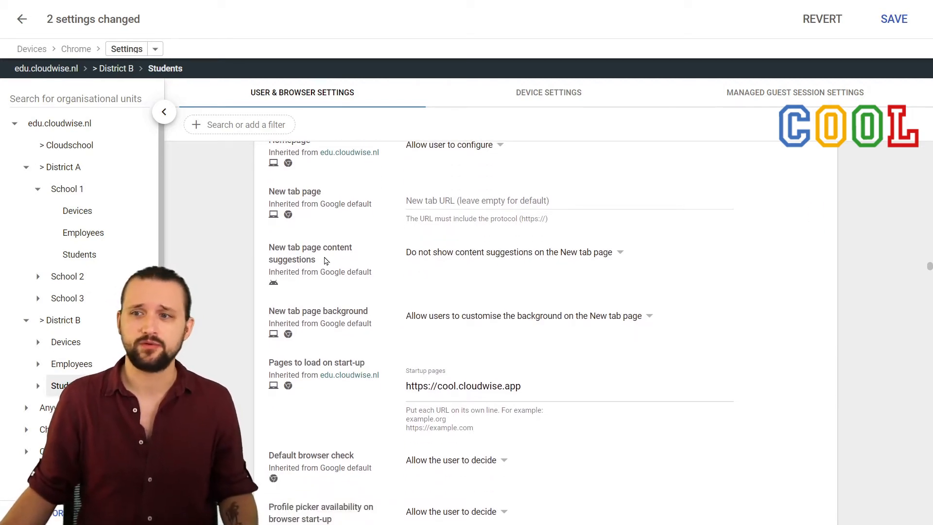
scroll(507, 253, "down", 1)
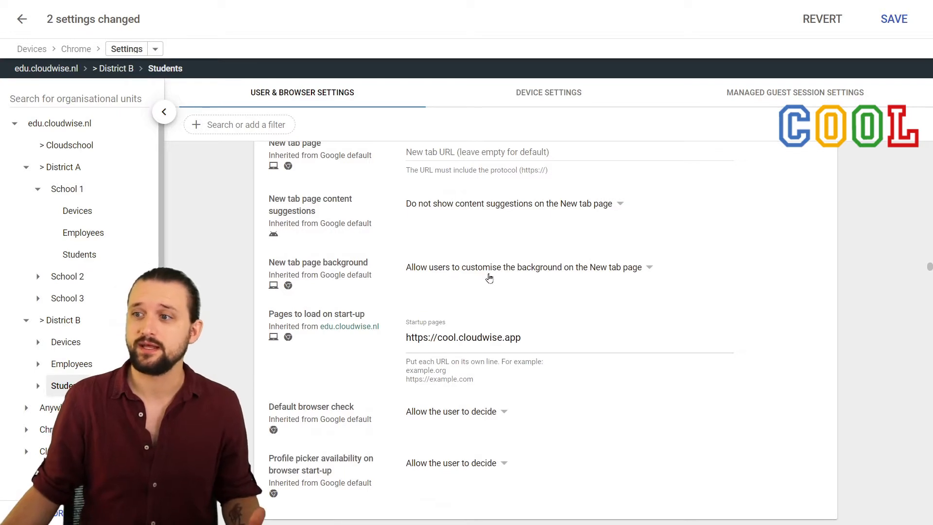
scroll(480, 278, "down", 1)
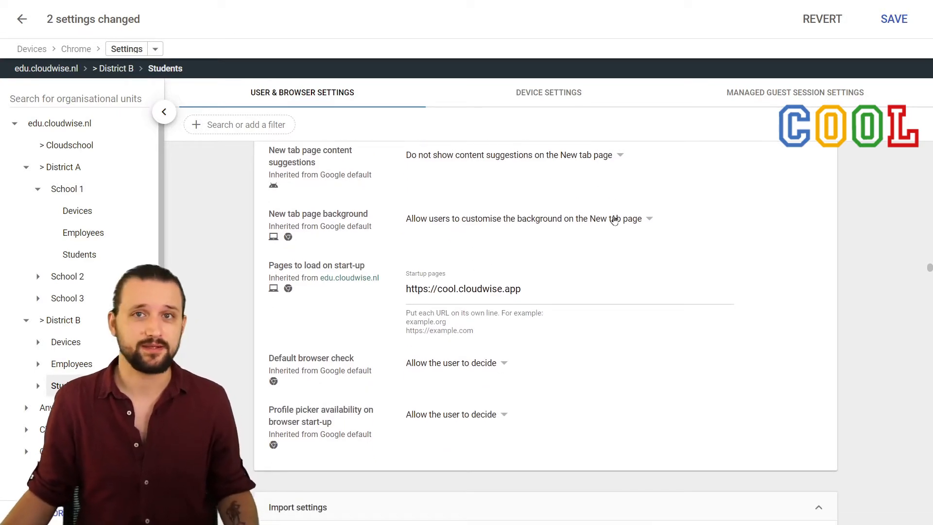
- In the Content section, review YouTube's Restricted Mode options and set SafeSearch to Always use SafeSearch for Google Search queries
scroll(614, 220, "down", 2)
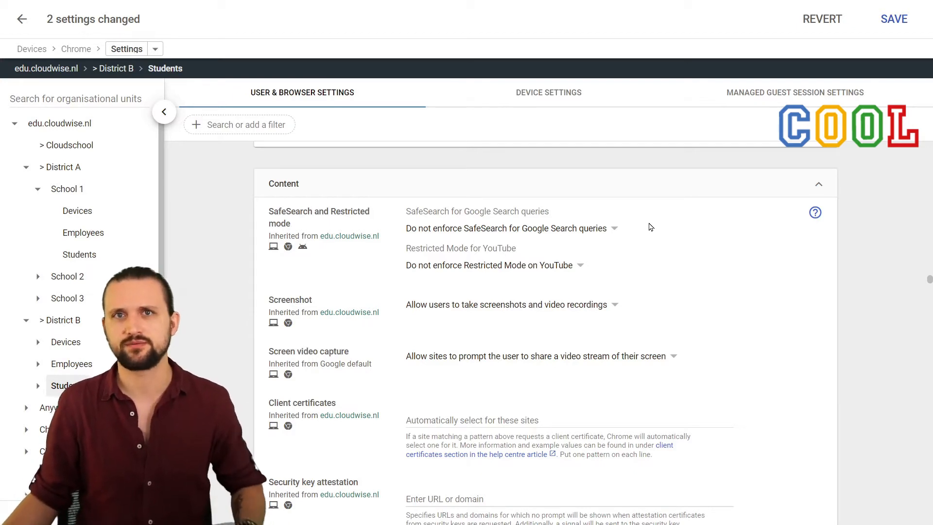
left_click(565, 235)
left_click(667, 228)
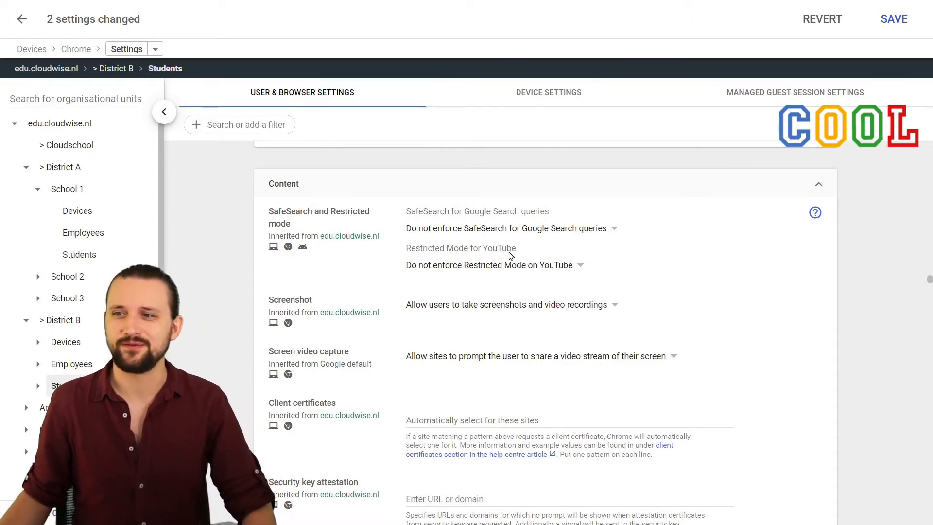
left_click(578, 267)
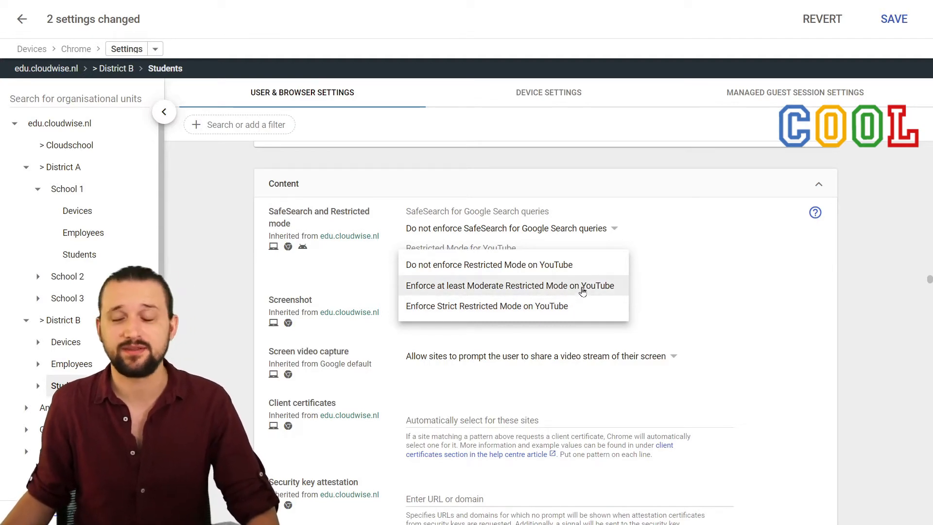
left_click(677, 250)
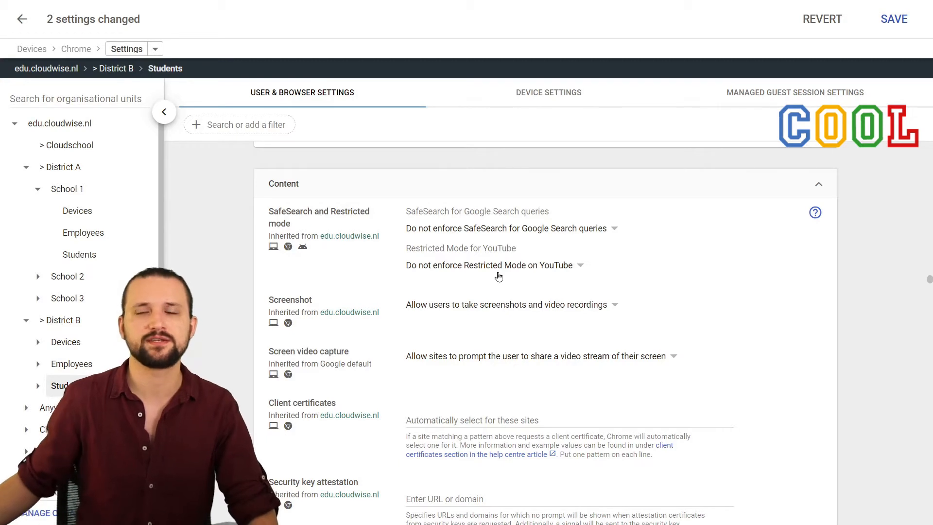
left_click(473, 227)
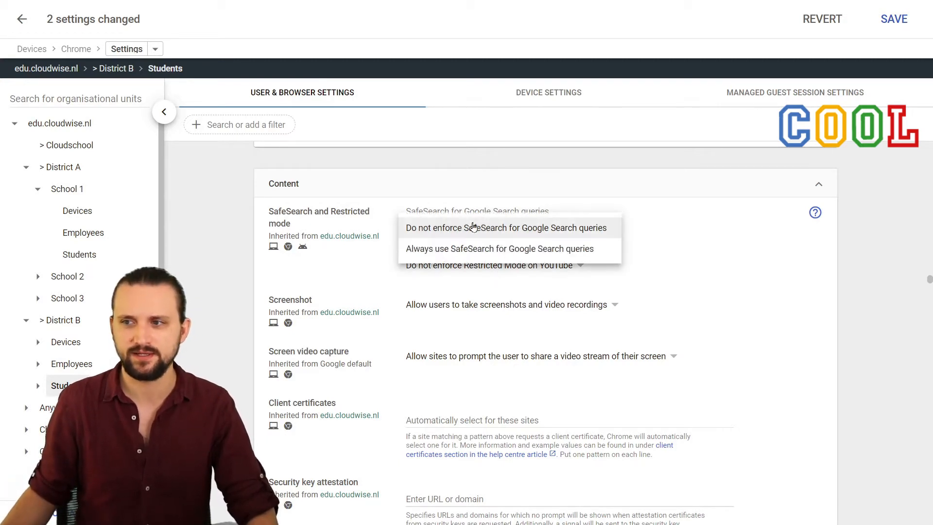
left_click(513, 248)
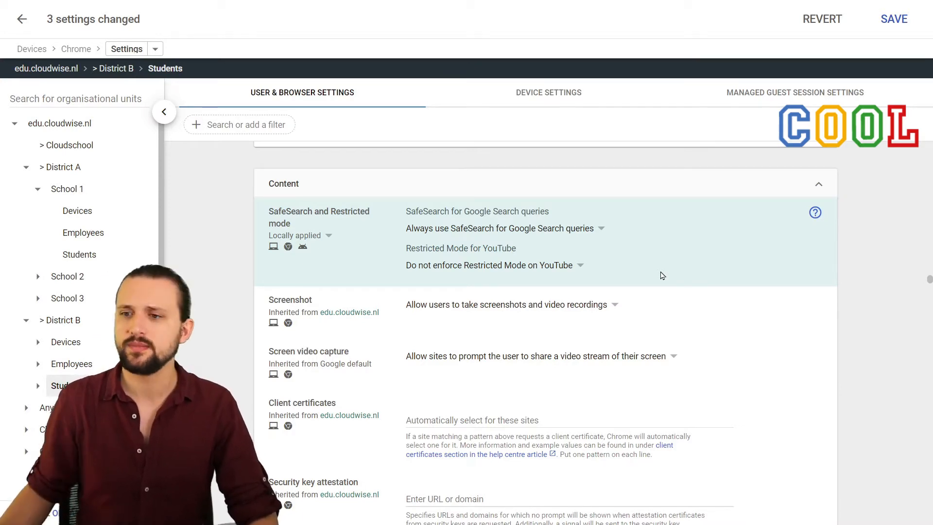
- Examine the remaining Content settings, including cookies, images, JavaScript, notifications, Flash, automatic opening of downloads and pop-ups
scroll(736, 293, "down", 5)
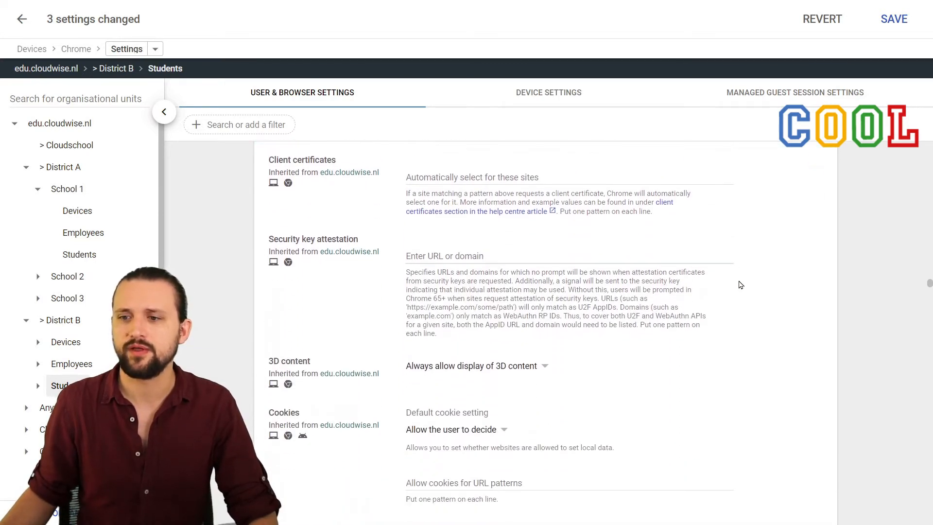
scroll(741, 284, "down", 5)
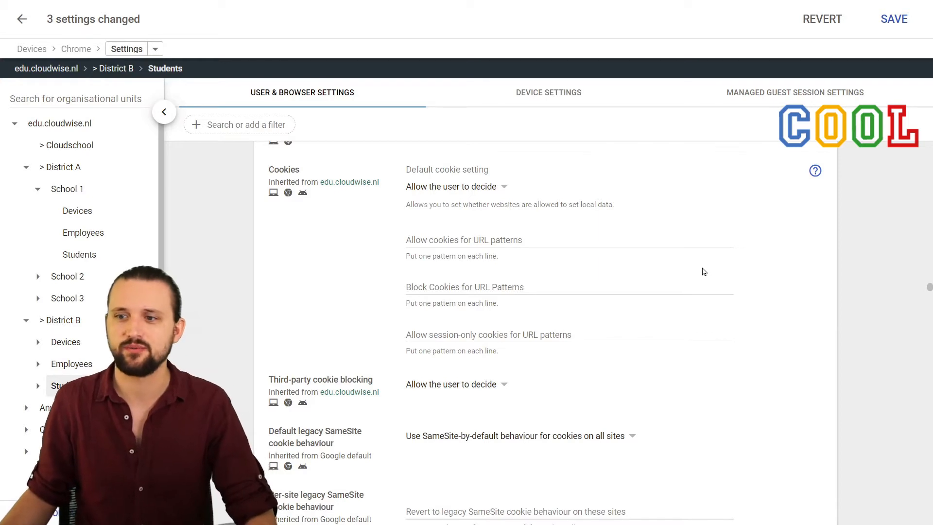
scroll(705, 271, "down", 7)
scroll(705, 271, "down", 2)
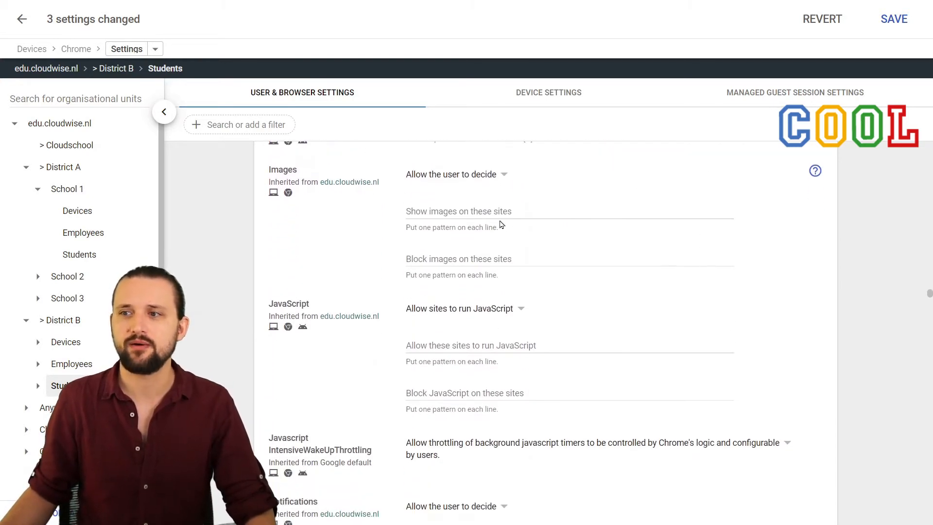
scroll(442, 290, "down", 6)
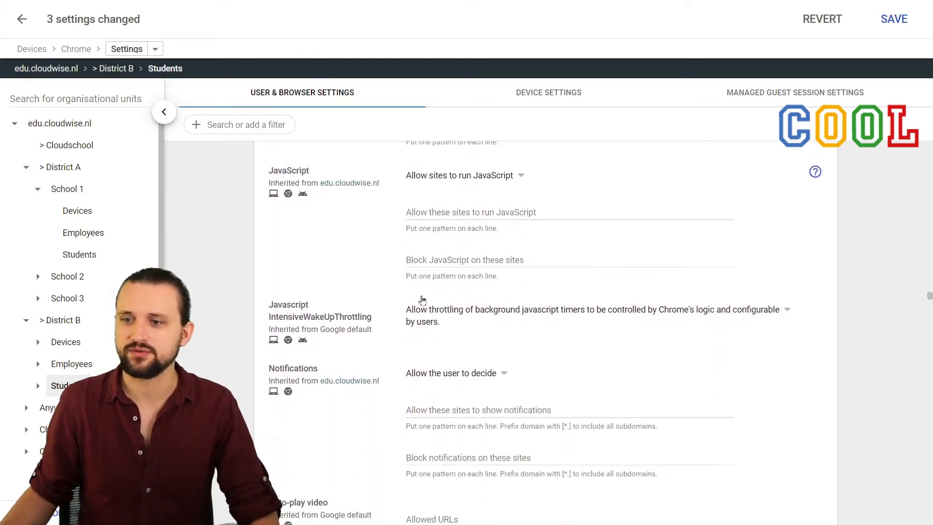
scroll(417, 264, "down", 2)
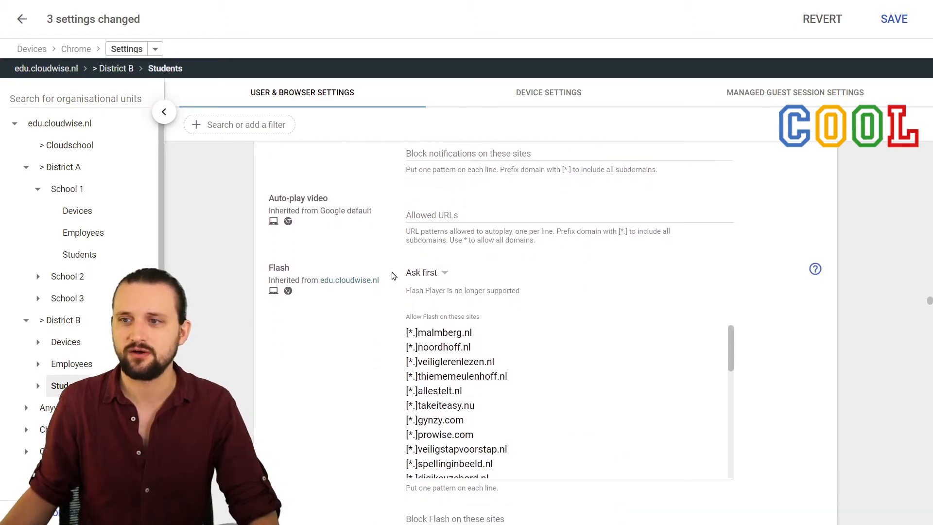
scroll(427, 258, "down", 2)
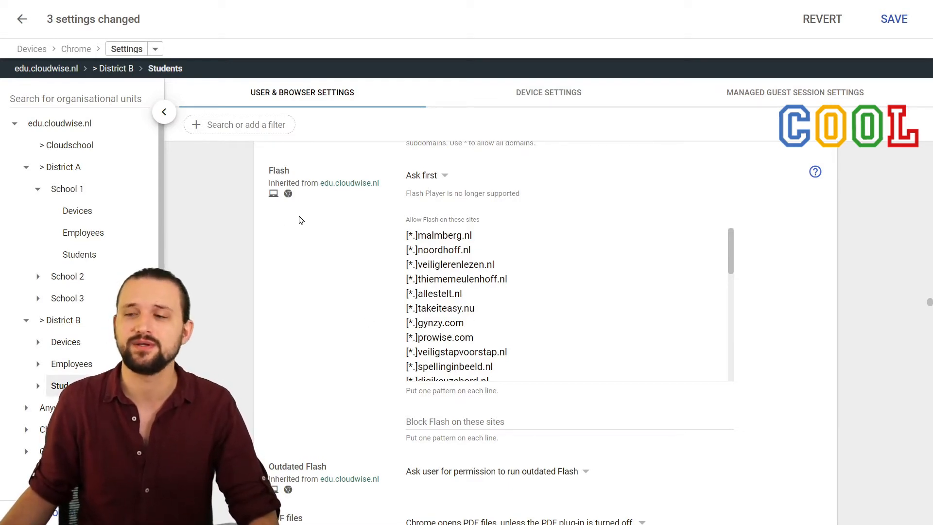
scroll(299, 220, "down", 9)
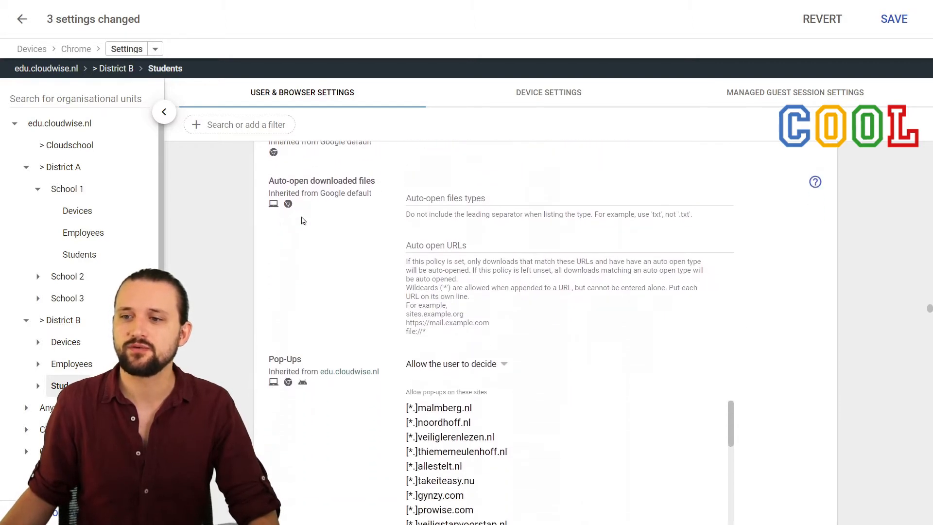
scroll(301, 221, "down", 3)
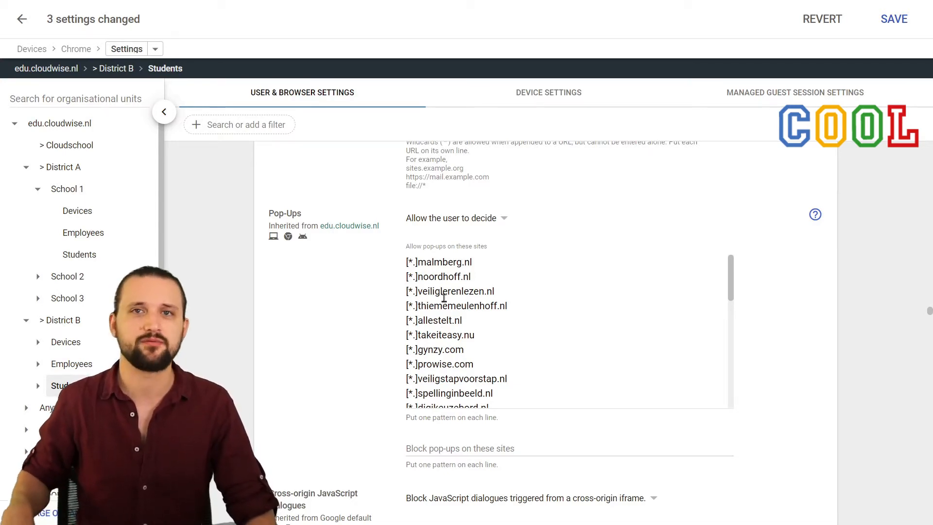
scroll(379, 260, "down", 10)
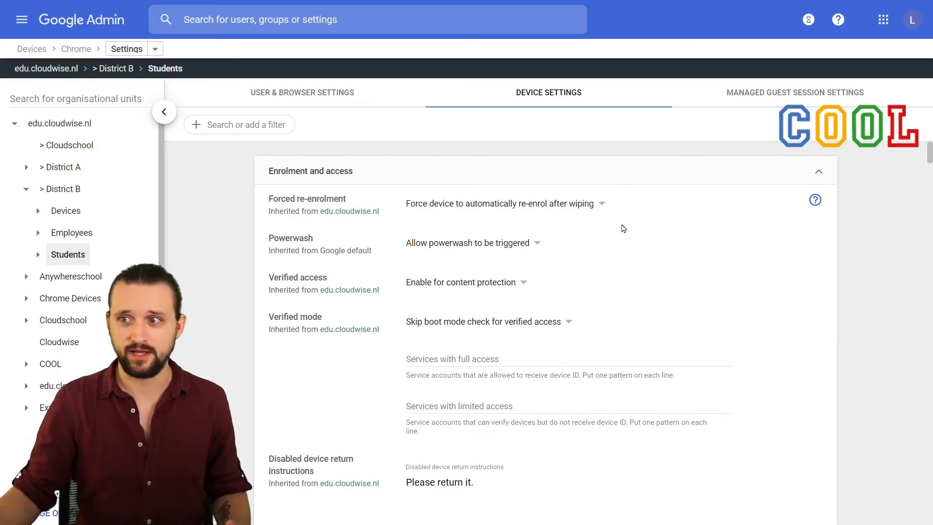
- Examine the enrolment, disabled device return and sign-in options in the device settings for District B's Students unit
scroll(571, 225, "down", 5)
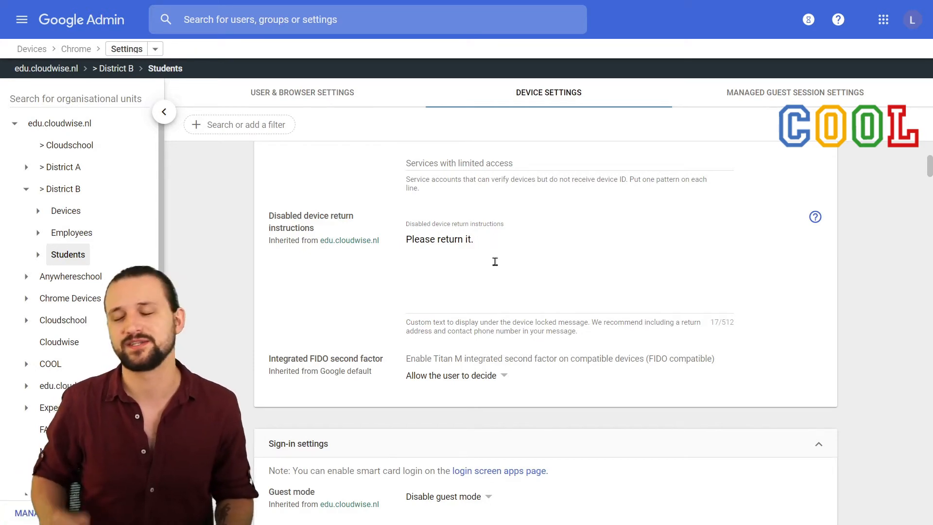
scroll(496, 261, "down", 6)
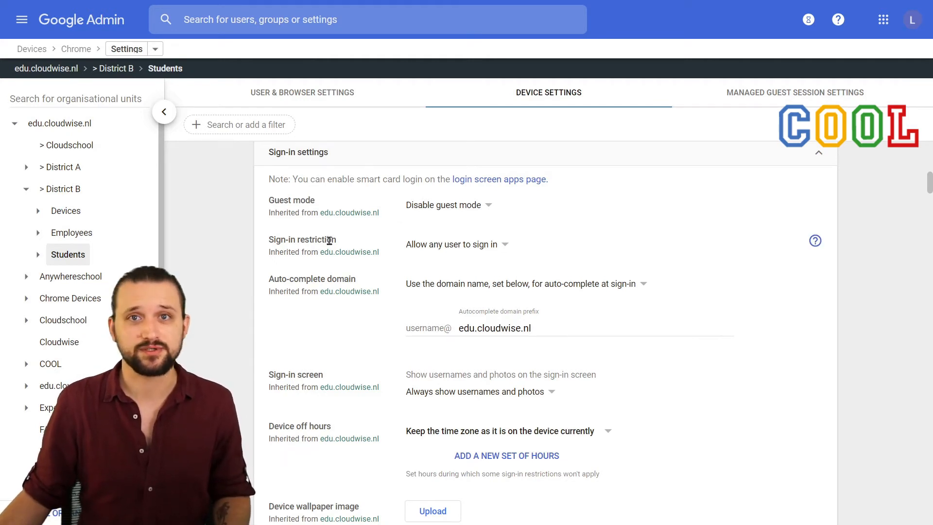
- Try restricting sign-in to a list of users, and return the sign-in restriction to Allow any user to sign in
left_click(501, 247)
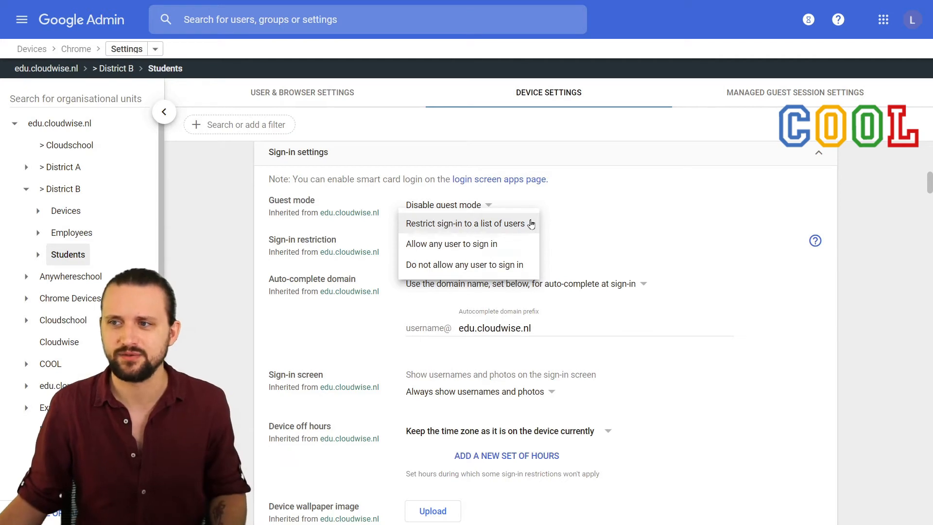
left_click(531, 224)
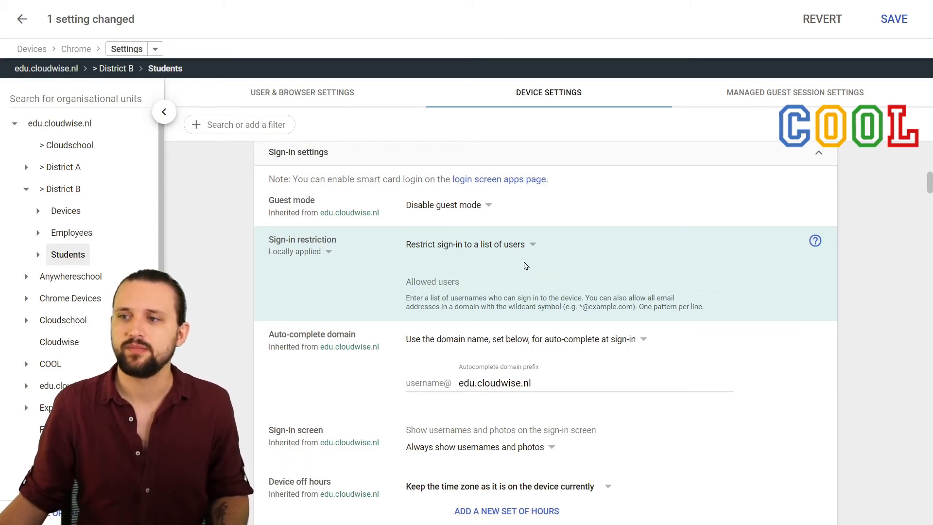
left_click(502, 247)
left_click(500, 243)
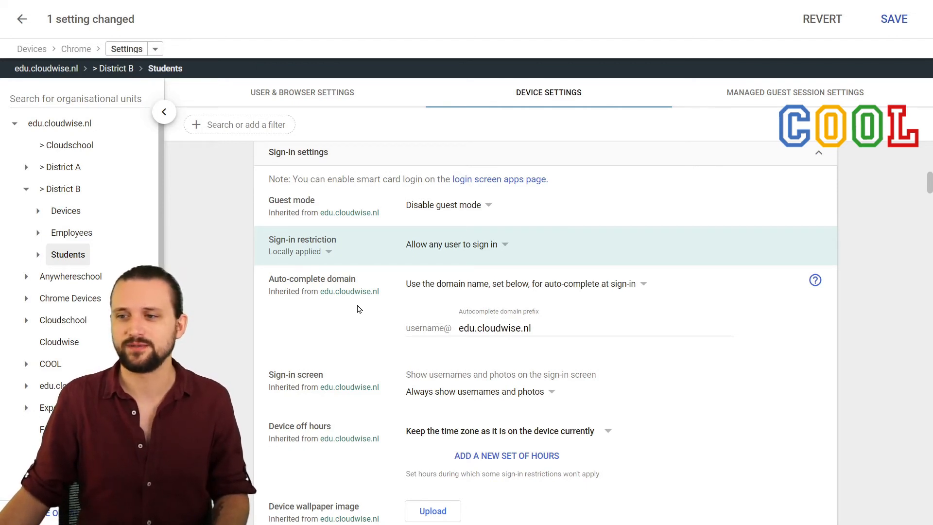
- Examine the remaining sign-in settings, including auto-complete domain, sign-in screen, device off hours, wallpaper image, user data and single sign-on
scroll(361, 307, "down", 2)
scroll(358, 309, "down", 2)
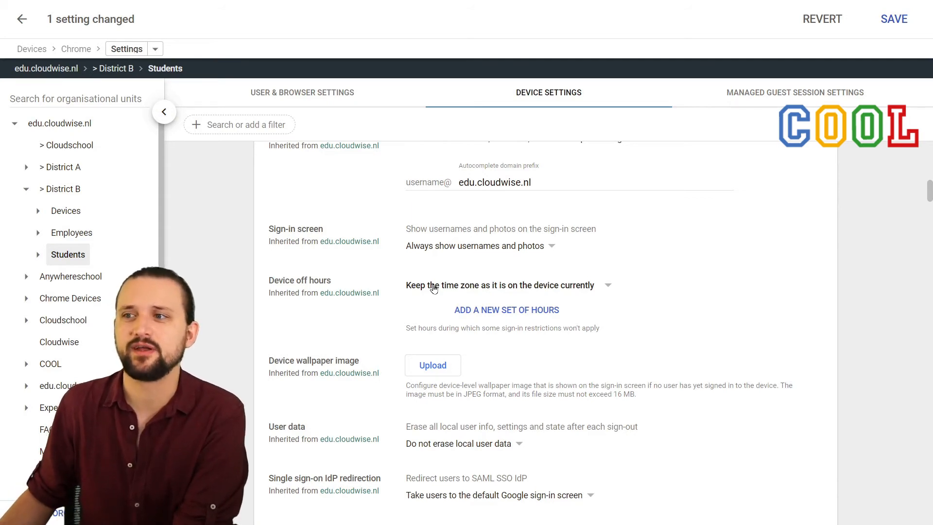
scroll(434, 288, "up", 3)
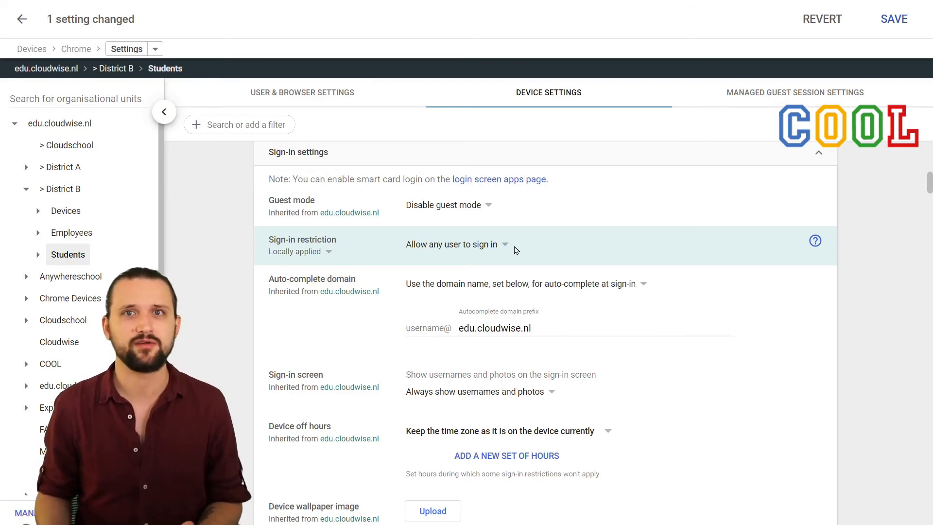
scroll(365, 257, "down", 1)
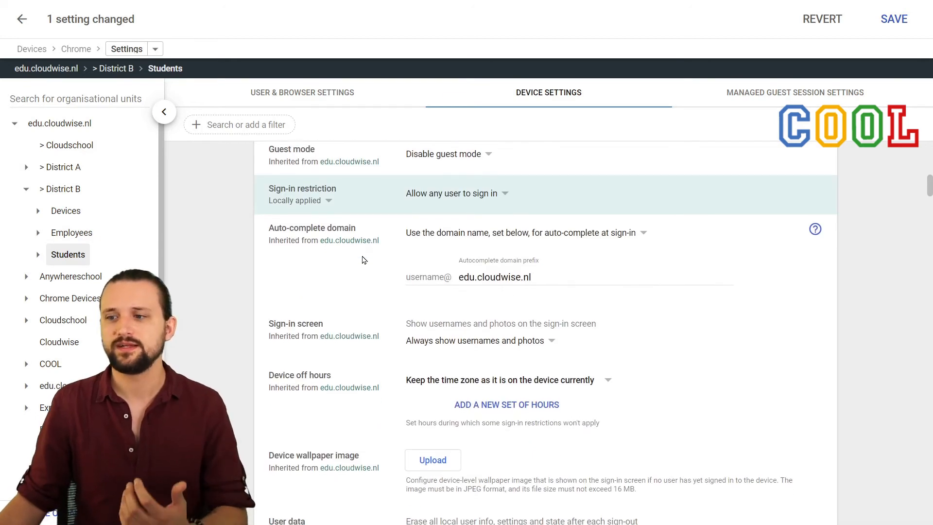
scroll(369, 294, "down", 2)
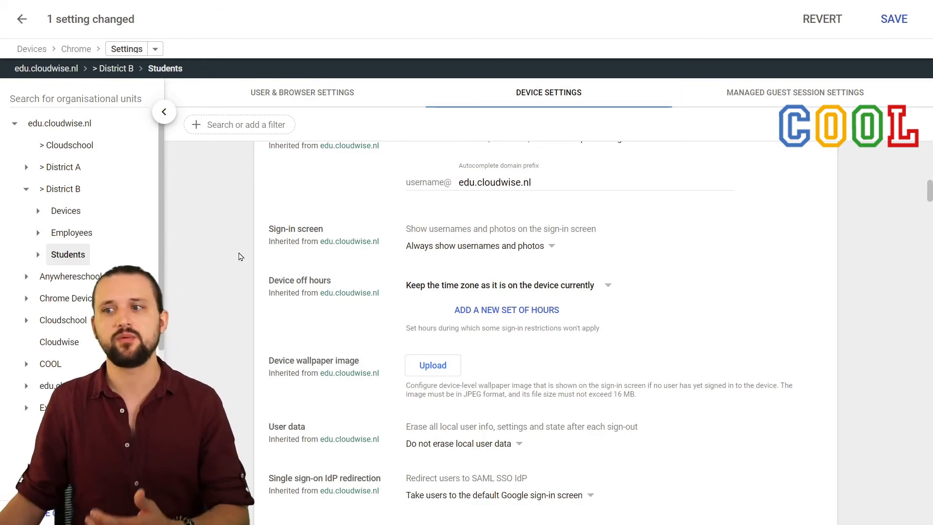
scroll(238, 256, "up", 3)
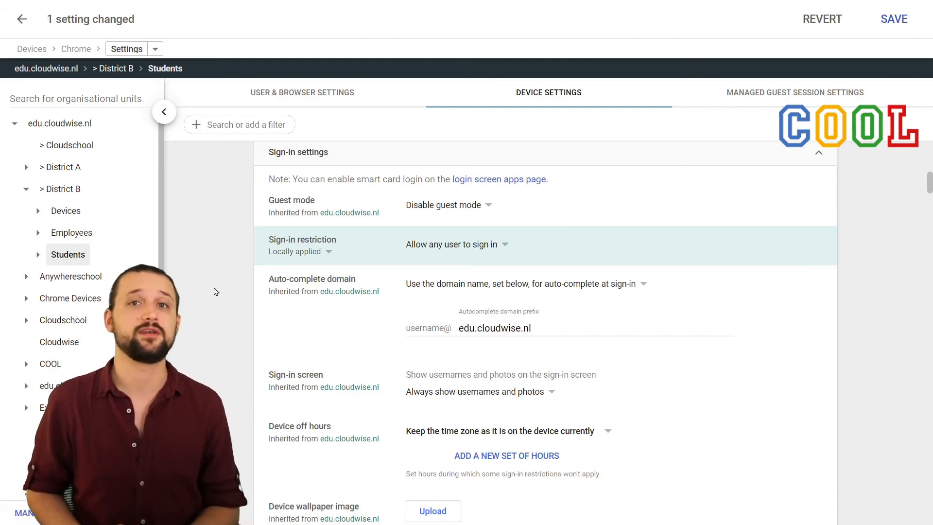
scroll(396, 231, "down", 6)
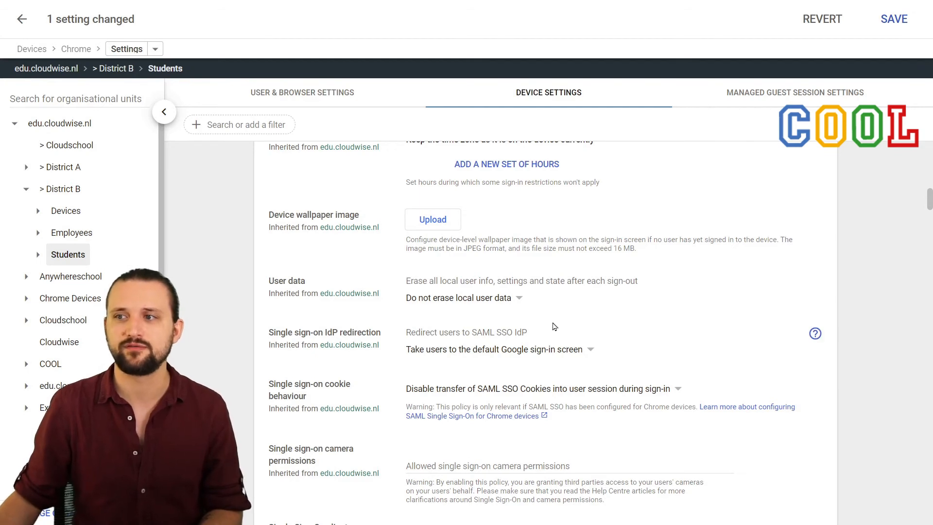
scroll(554, 326, "up", 3)
scroll(541, 340, "up", 4)
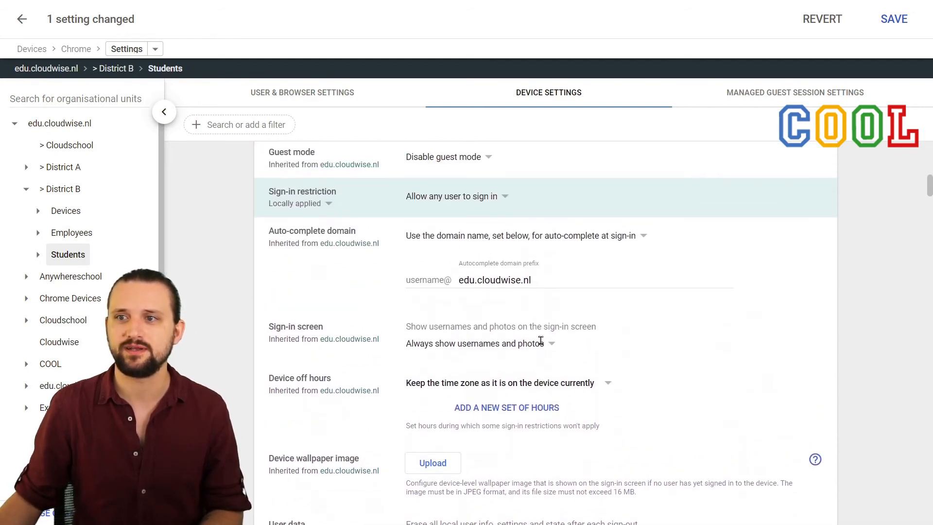
scroll(541, 344, "down", 1)
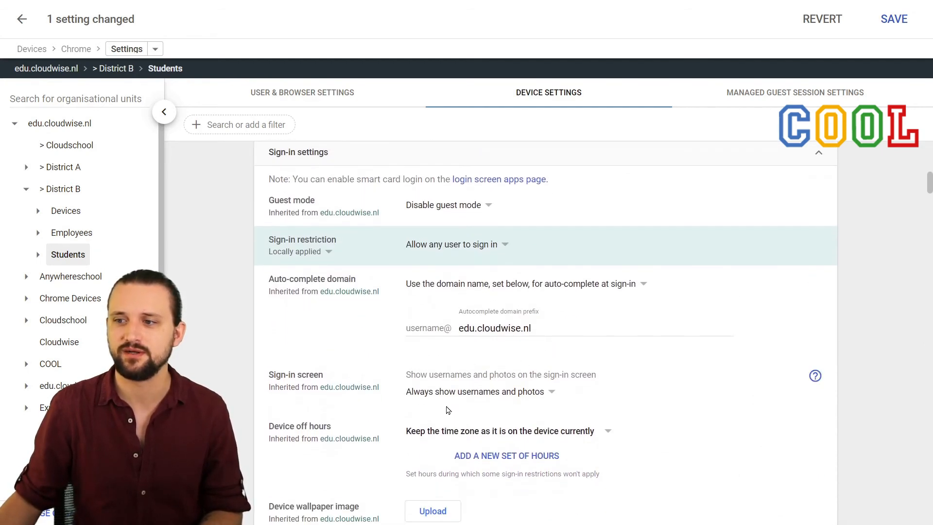
scroll(540, 392, "down", 7)
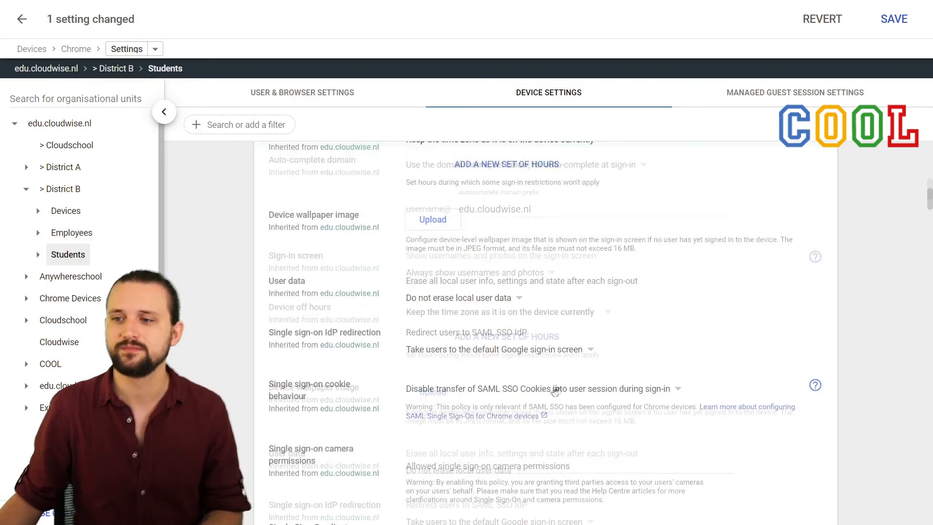
scroll(556, 391, "down", 1)
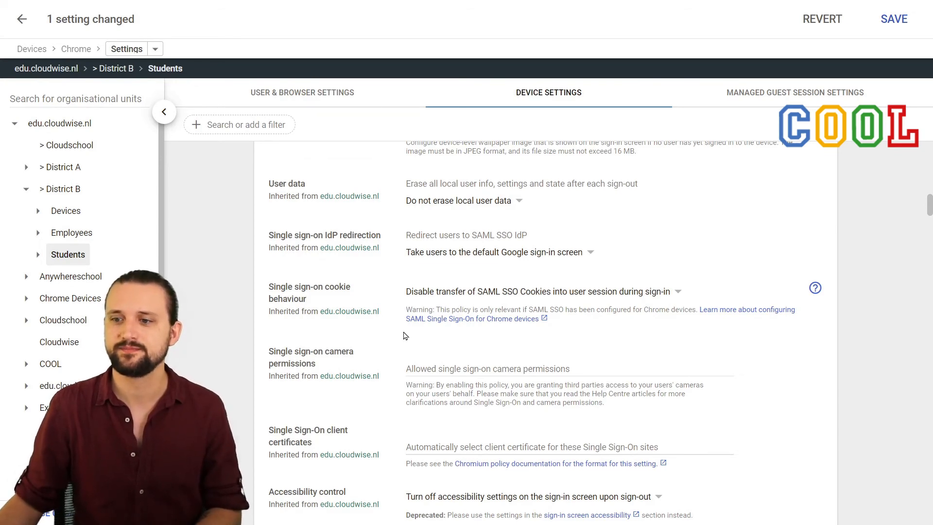
- Examine the sign-in screen accessibility options, from spoken feedback and high contrast to cursor highlight and mono audio
scroll(406, 335, "down", 10)
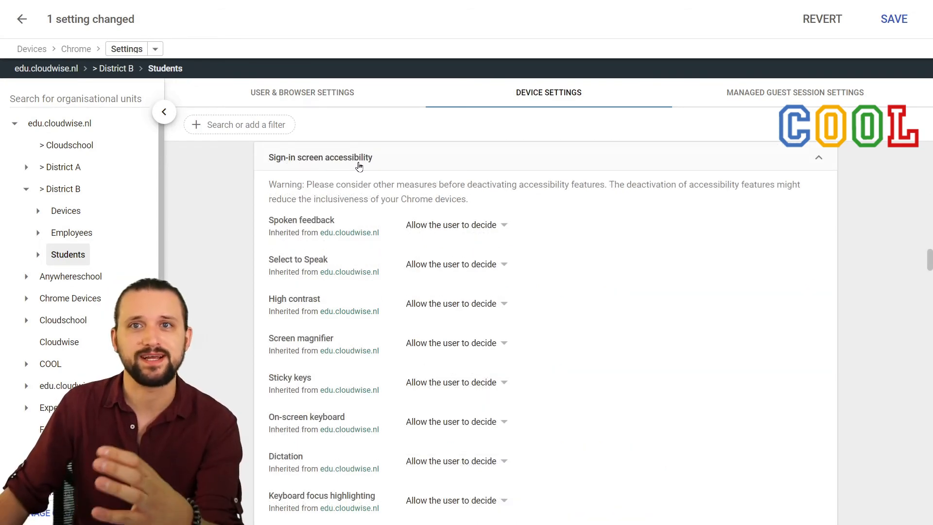
scroll(243, 216, "down", 1)
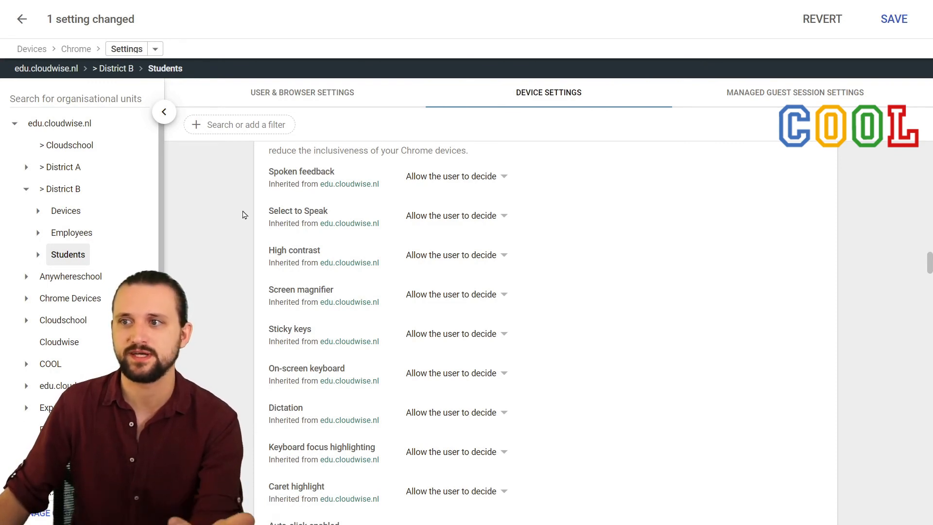
scroll(229, 209, "down", 1)
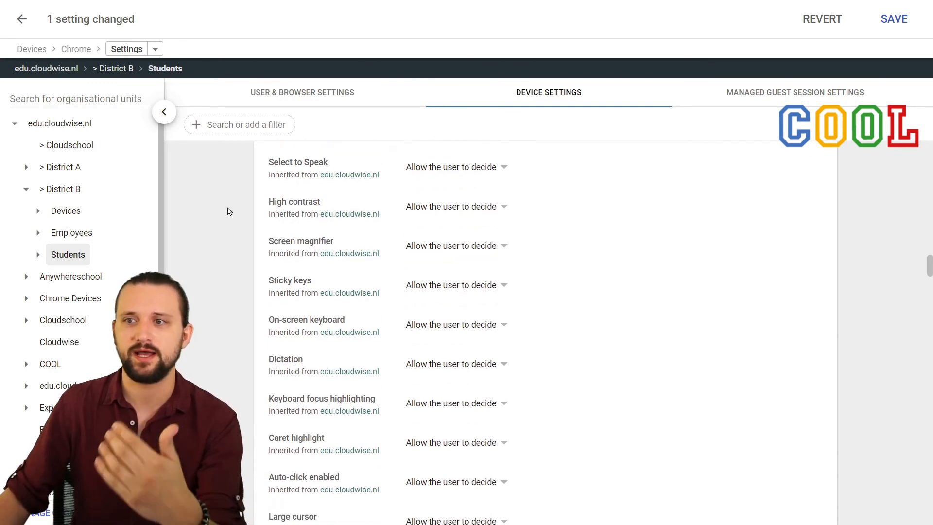
scroll(258, 234, "down", 1)
scroll(253, 205, "down", 2)
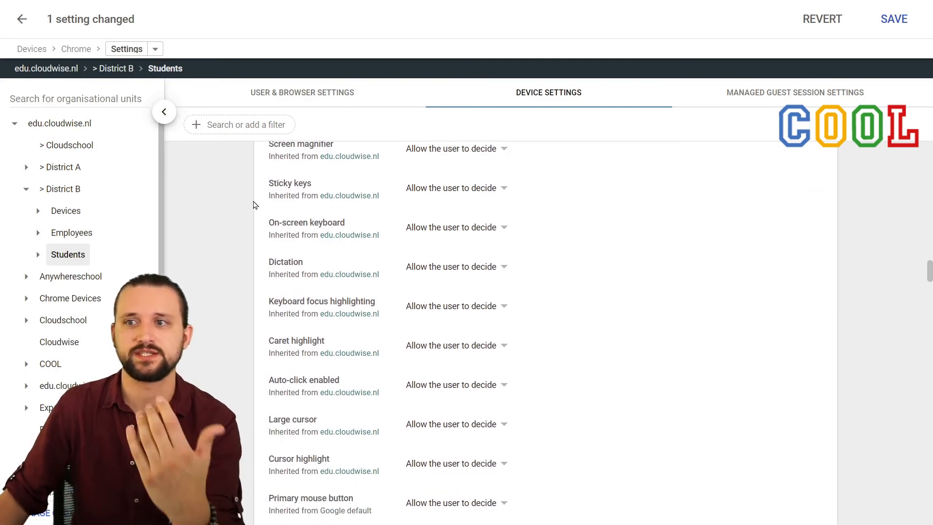
scroll(243, 222, "down", 1)
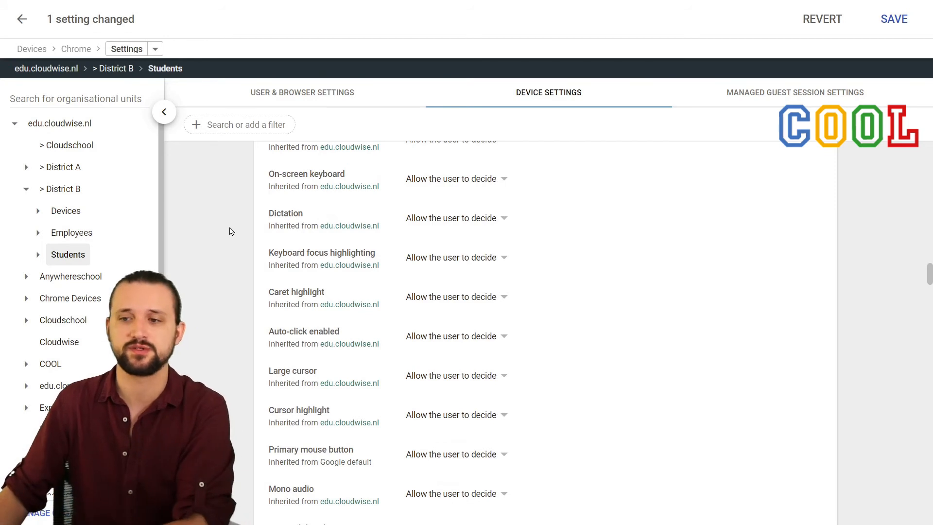
- In the device update settings, review the auto-update options for restricting the Google Chrome version and for the roll-out plan
scroll(232, 231, "down", 8)
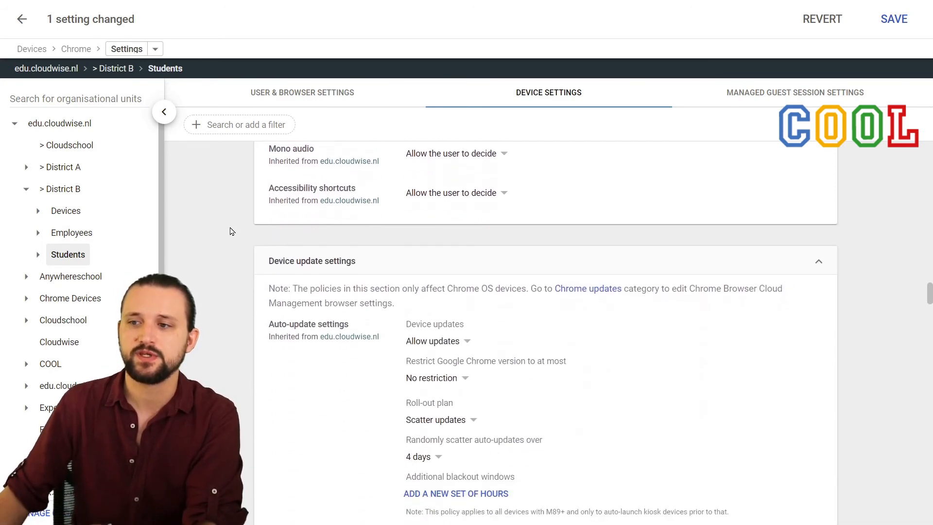
scroll(231, 231, "down", 1)
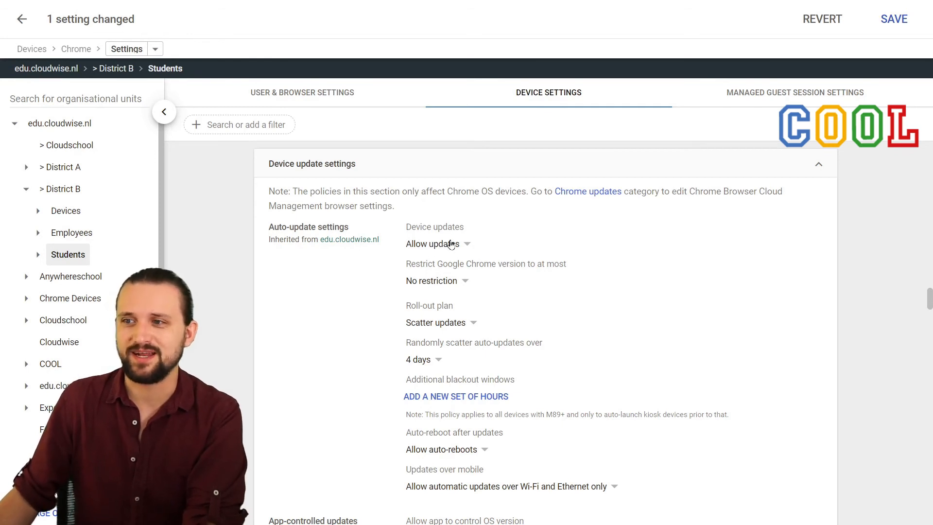
left_click(437, 282)
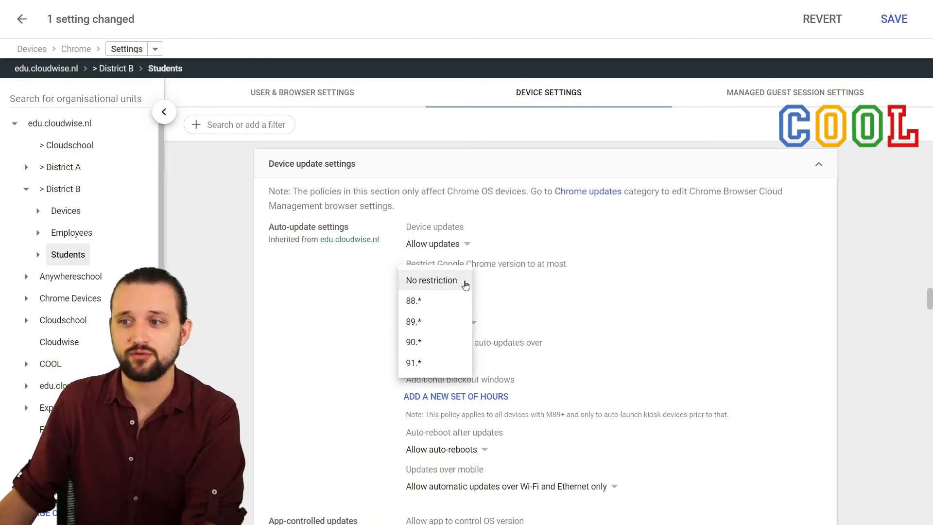
left_click(352, 288)
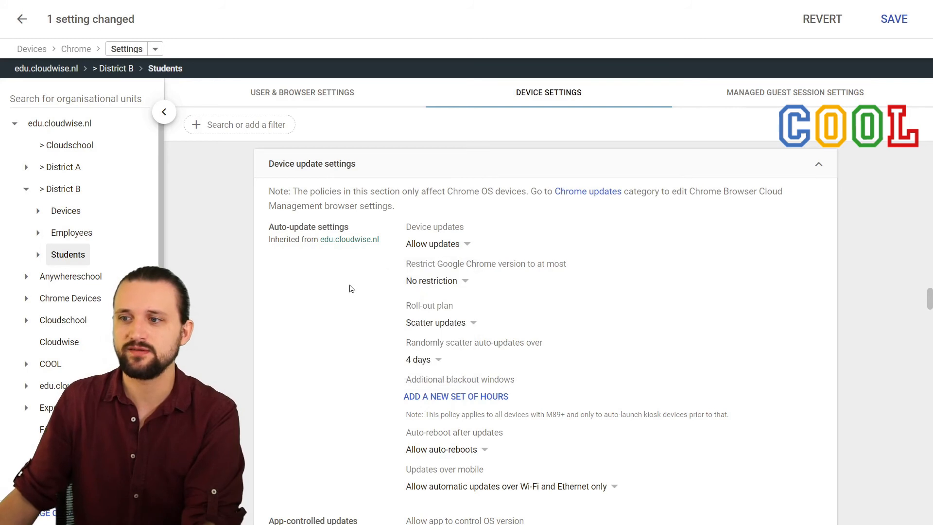
left_click(448, 324)
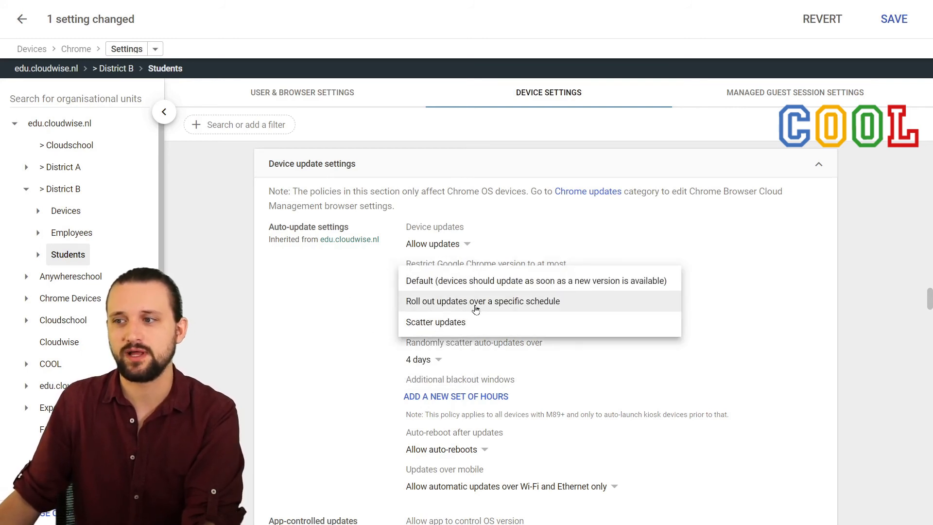
left_click(340, 328)
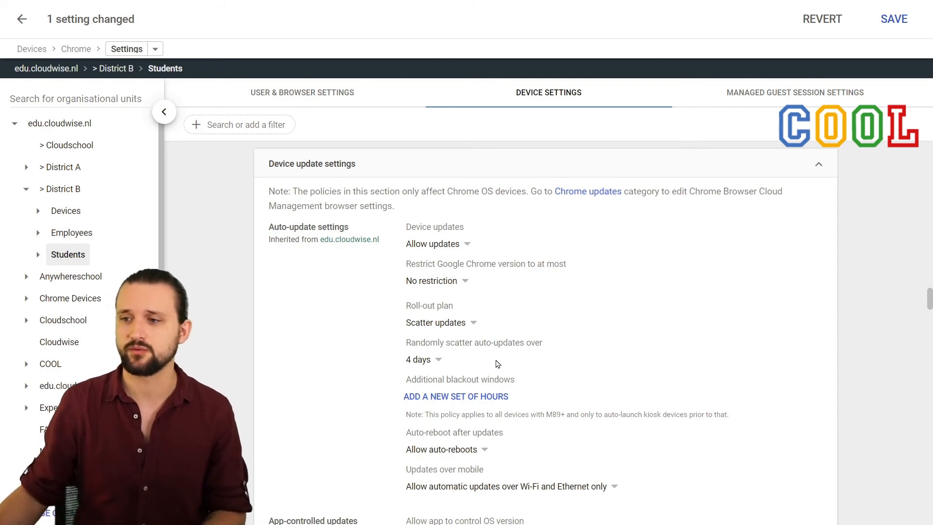
- Expand District B's Devices unit to show its schools and review the release channel options in the device update settings
scroll(496, 362, "down", 8)
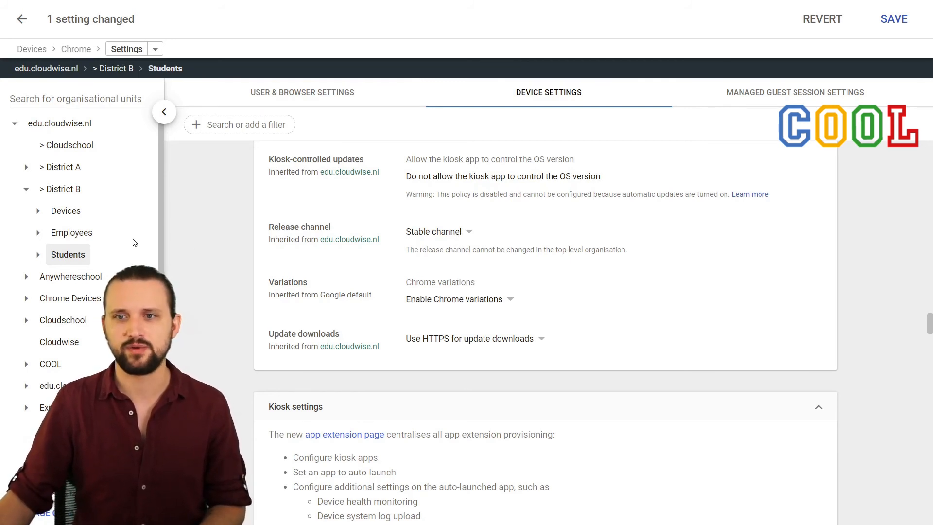
left_click(38, 211)
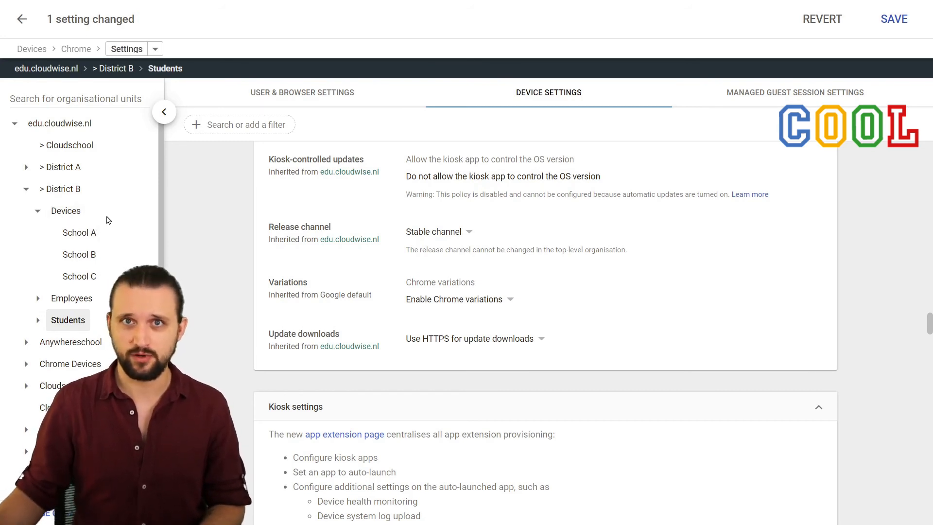
left_click(506, 300)
left_click(457, 241)
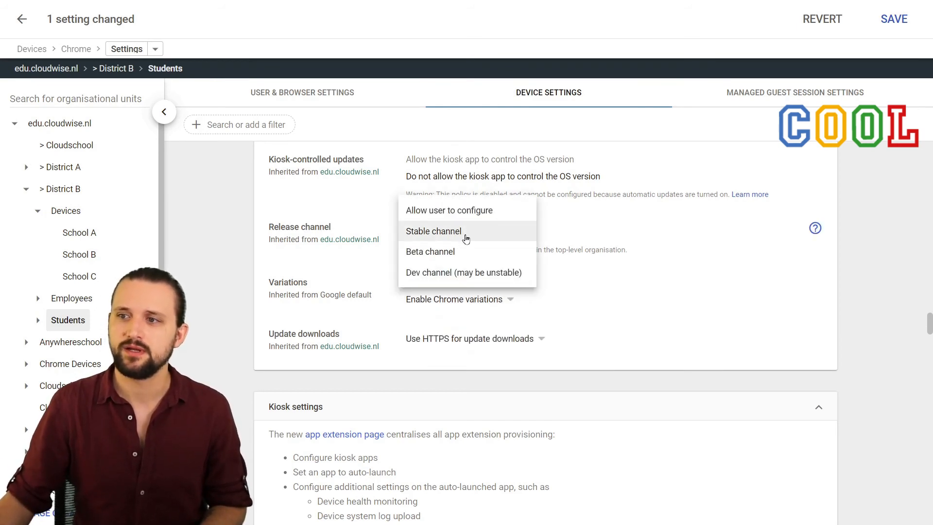